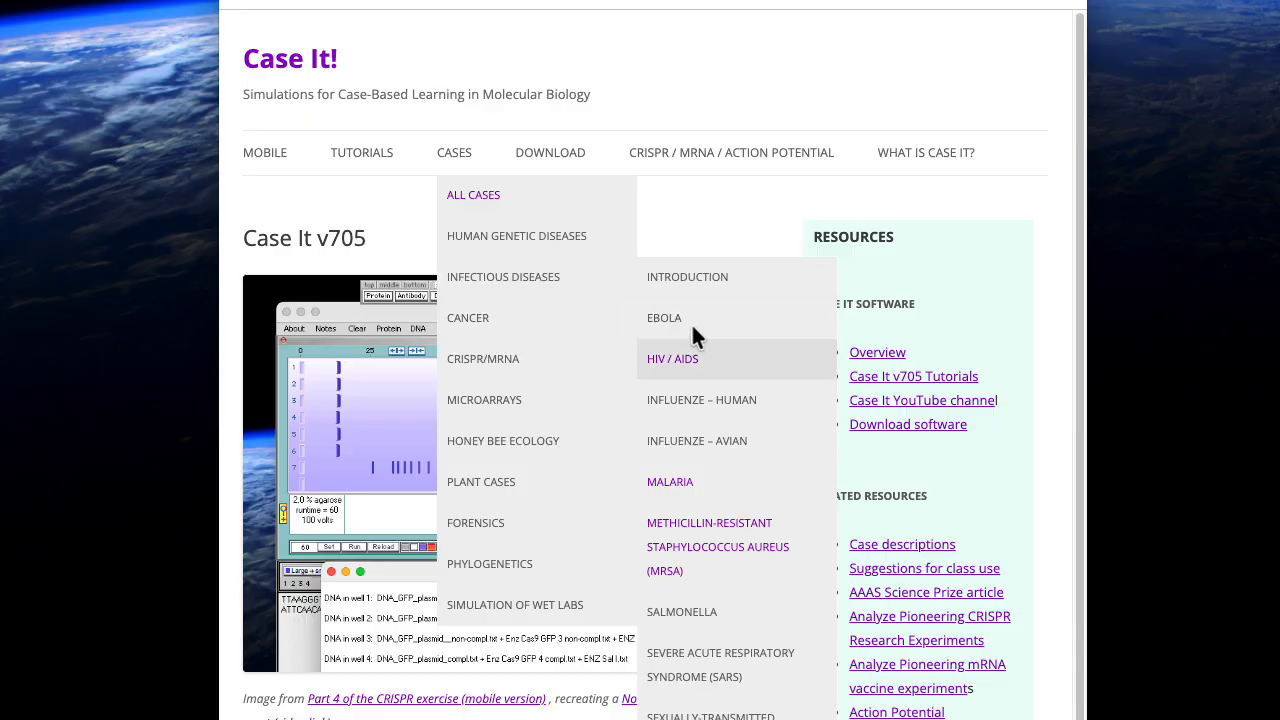
Open the Lisa case from the HIV / AIDS page and read its blood samples, questions, viral load and bioinformatics sections
{"action": "left_click", "coordinate": [742, 363]}
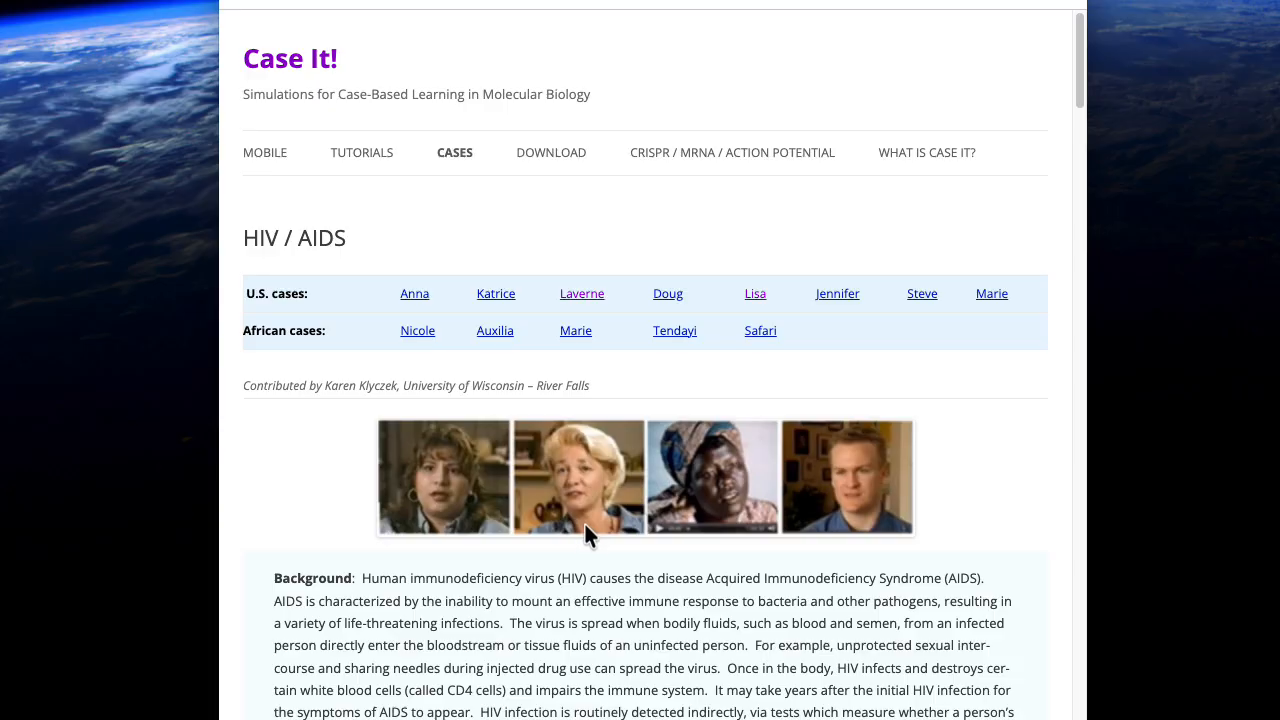
{"action": "left_click", "coordinate": [757, 294]}
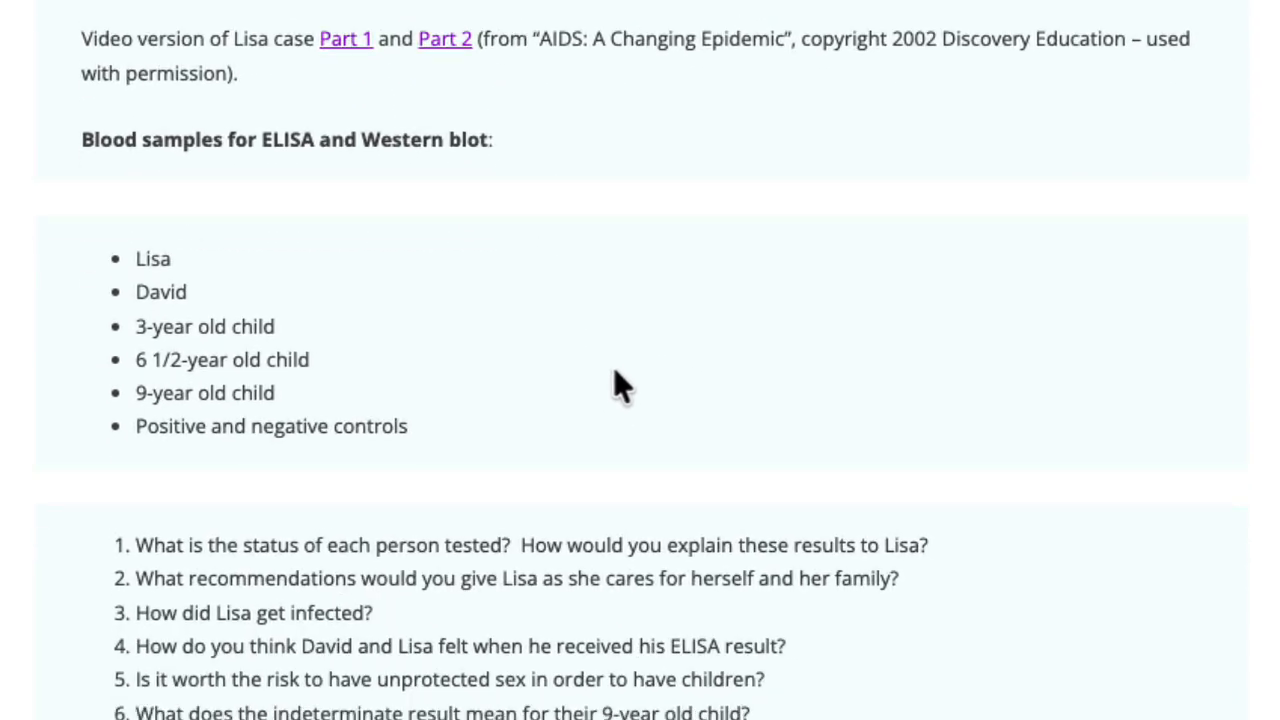
{"action": "scroll", "coordinate": [610, 250], "scroll_direction": "down", "scroll_amount": 3}
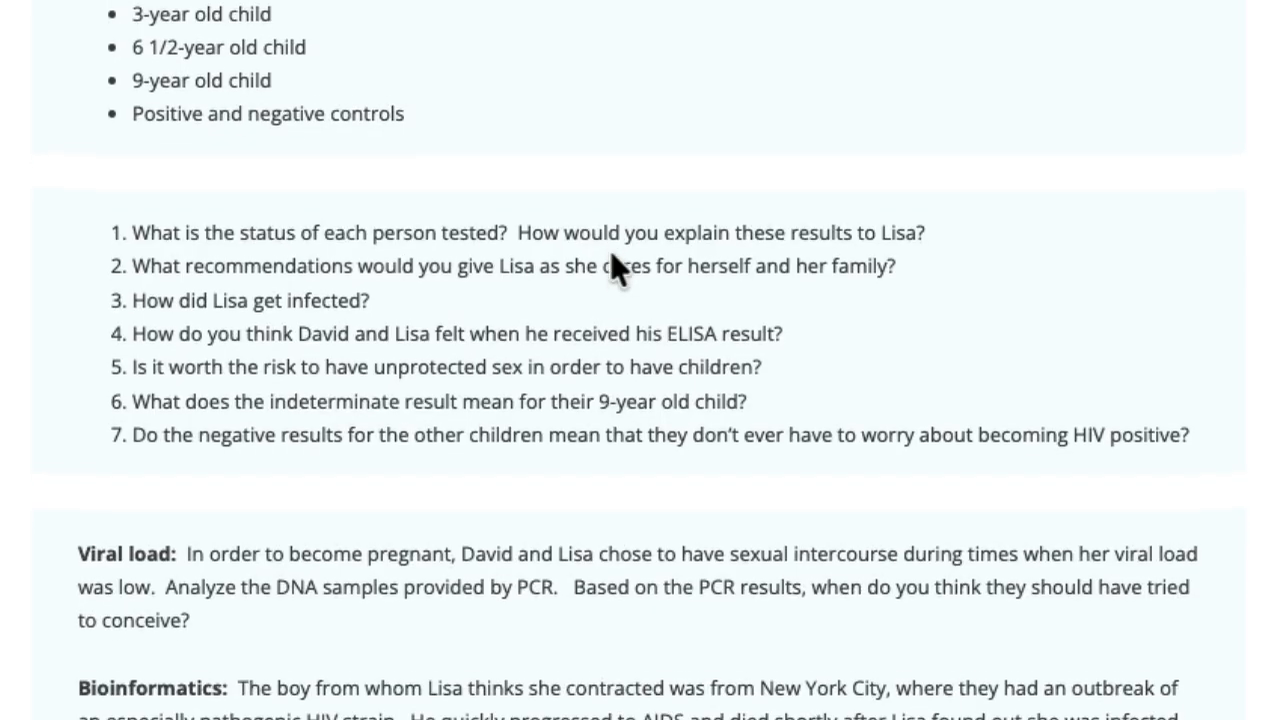
{"action": "scroll", "coordinate": [610, 250], "scroll_direction": "down", "scroll_amount": 2}
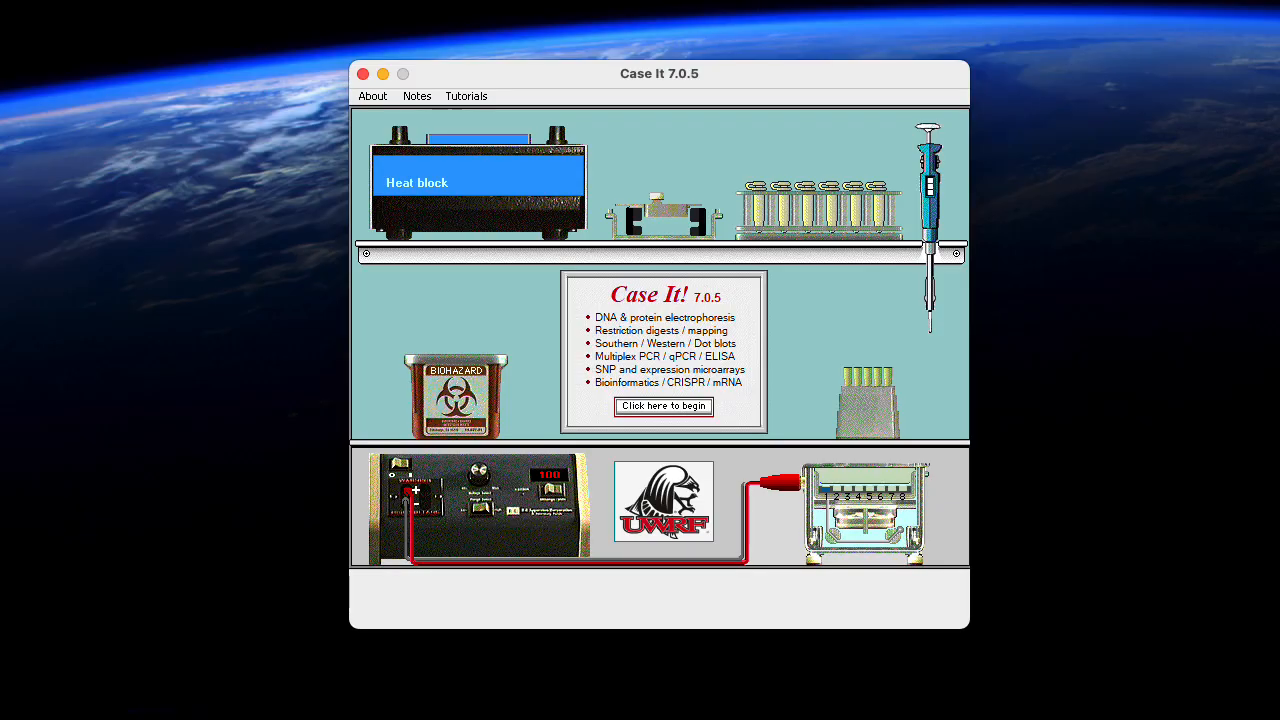
Switch to Case It 7.0.5, start the simulation past its introductory screens, and close the Sequence analysis window
{"action": "left_click", "coordinate": [662, 406]}
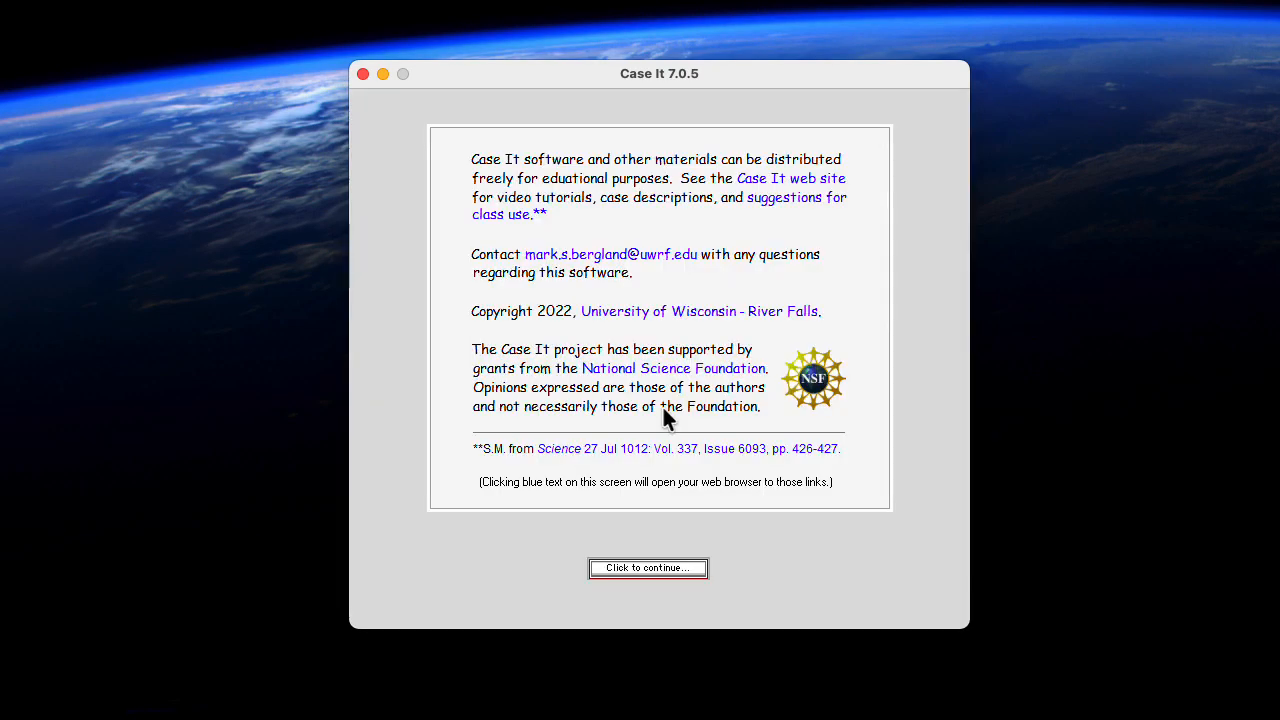
{"action": "left_click", "coordinate": [645, 569]}
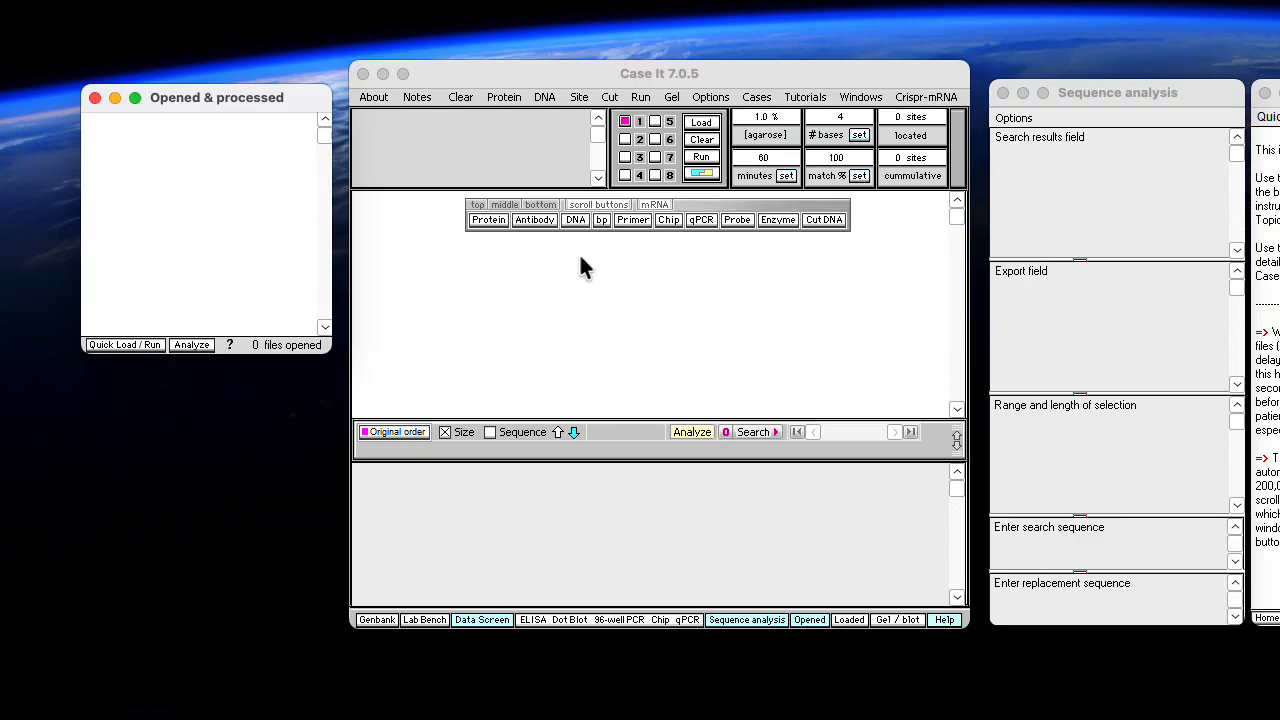
{"action": "left_click", "coordinate": [1003, 93]}
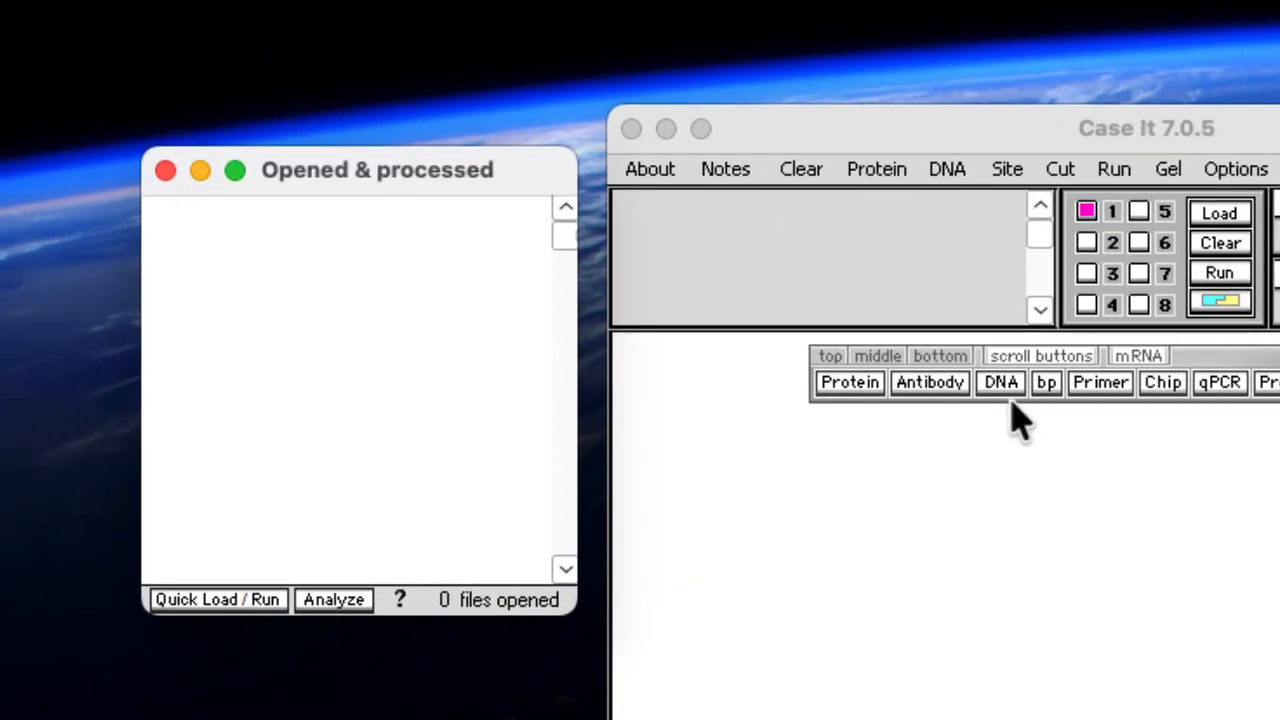
Start opening DNA files and browse to Cases > Infectious disease cases > HIV > US > Lisa > Bioinformatics
{"action": "left_click", "coordinate": [1003, 385]}
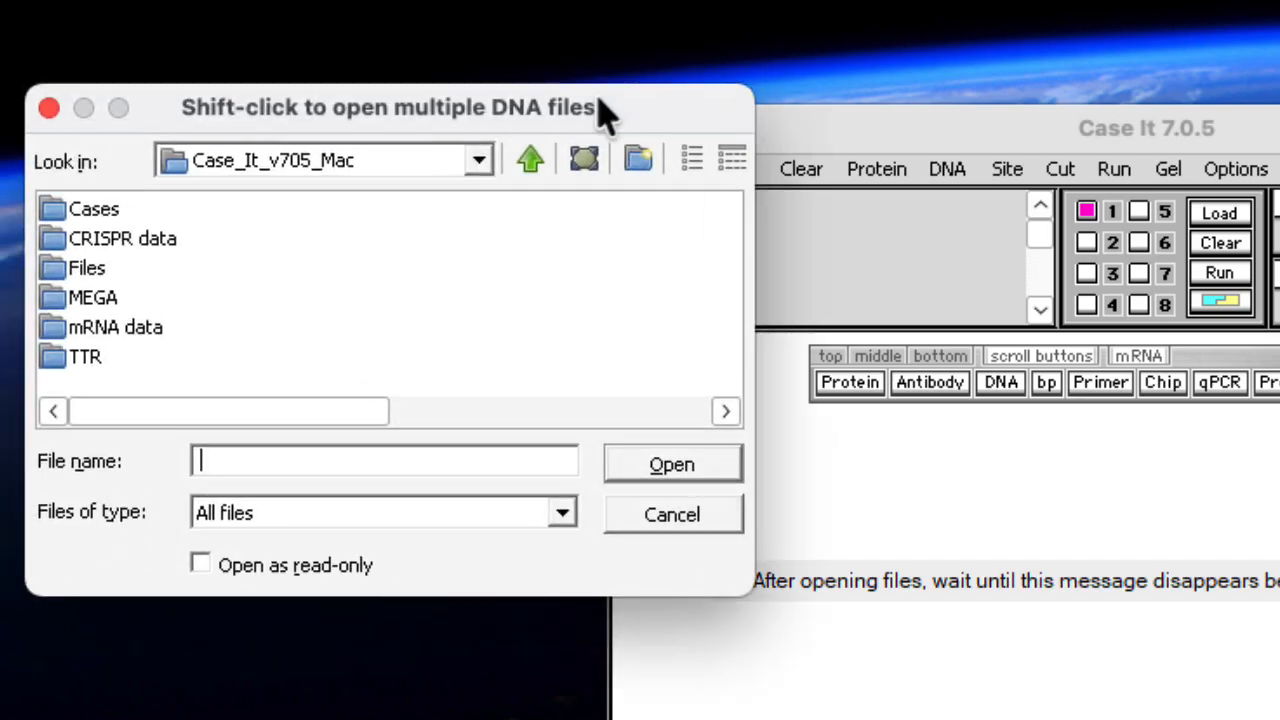
{"action": "left_click_drag", "start_coordinate": [594, 101], "coordinate": [645, 107]}
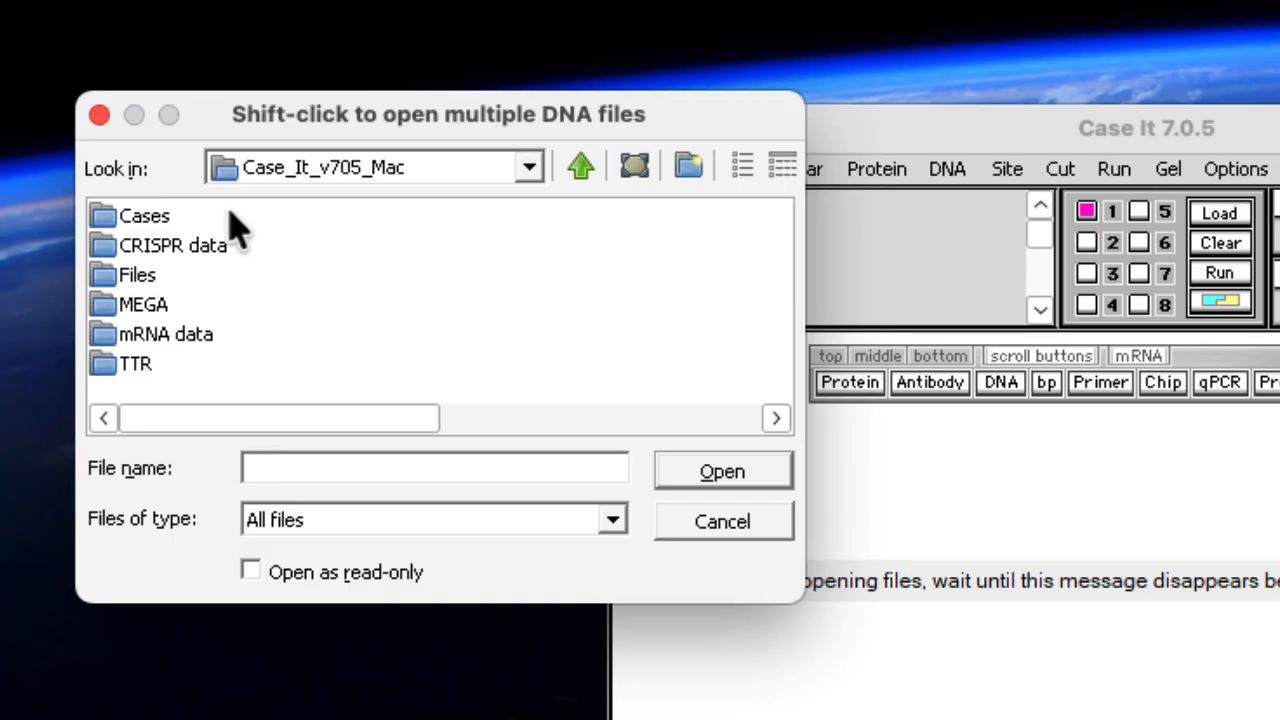
{"action": "double_click", "coordinate": [104, 220]}
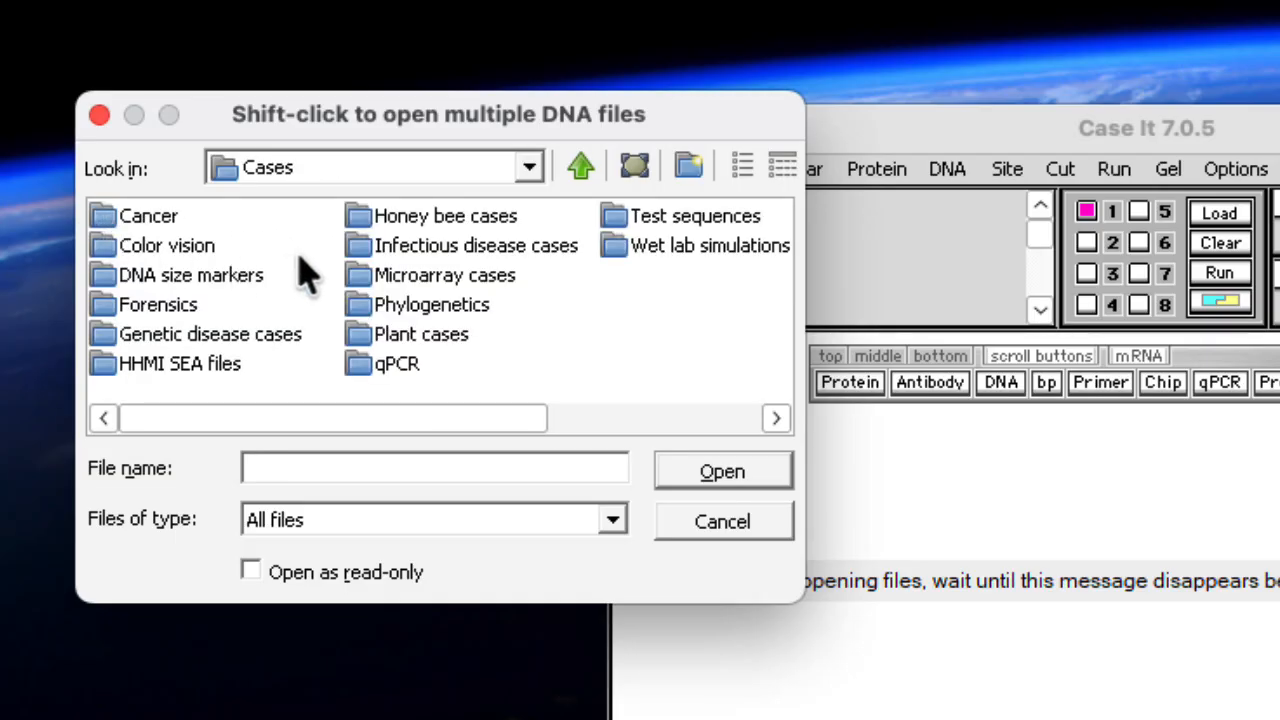
{"action": "double_click", "coordinate": [363, 249]}
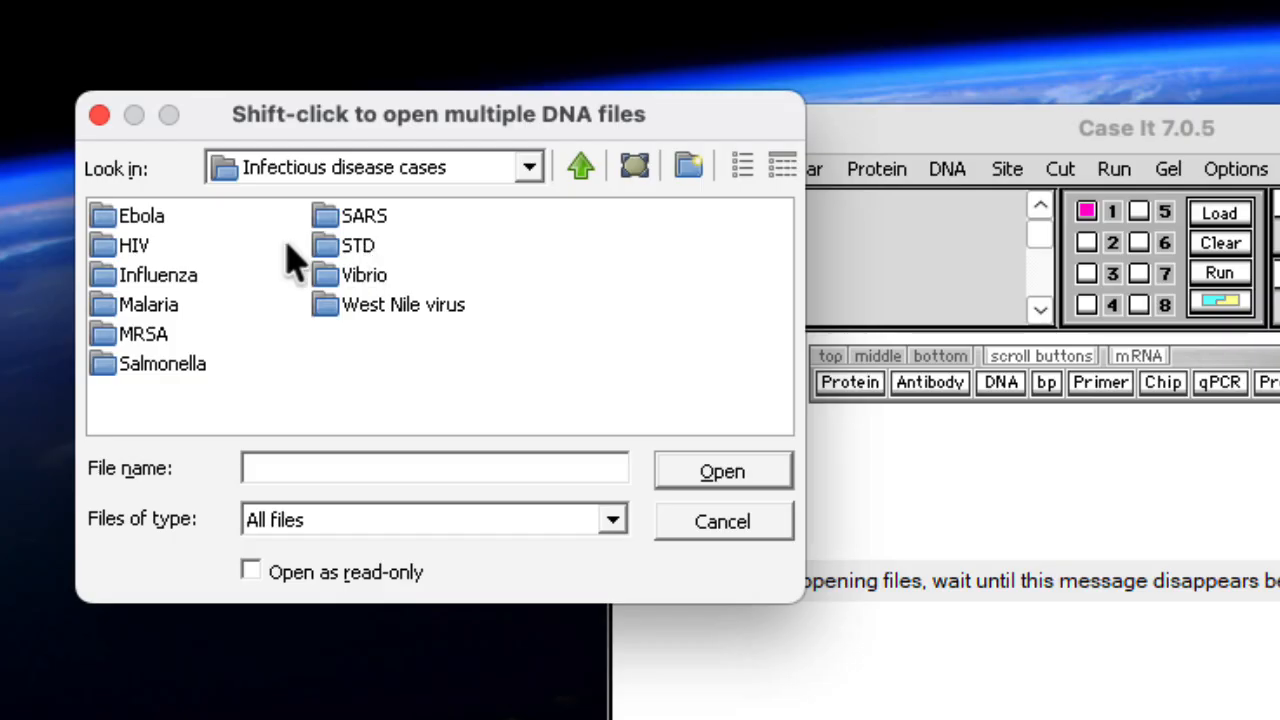
{"action": "double_click", "coordinate": [106, 250]}
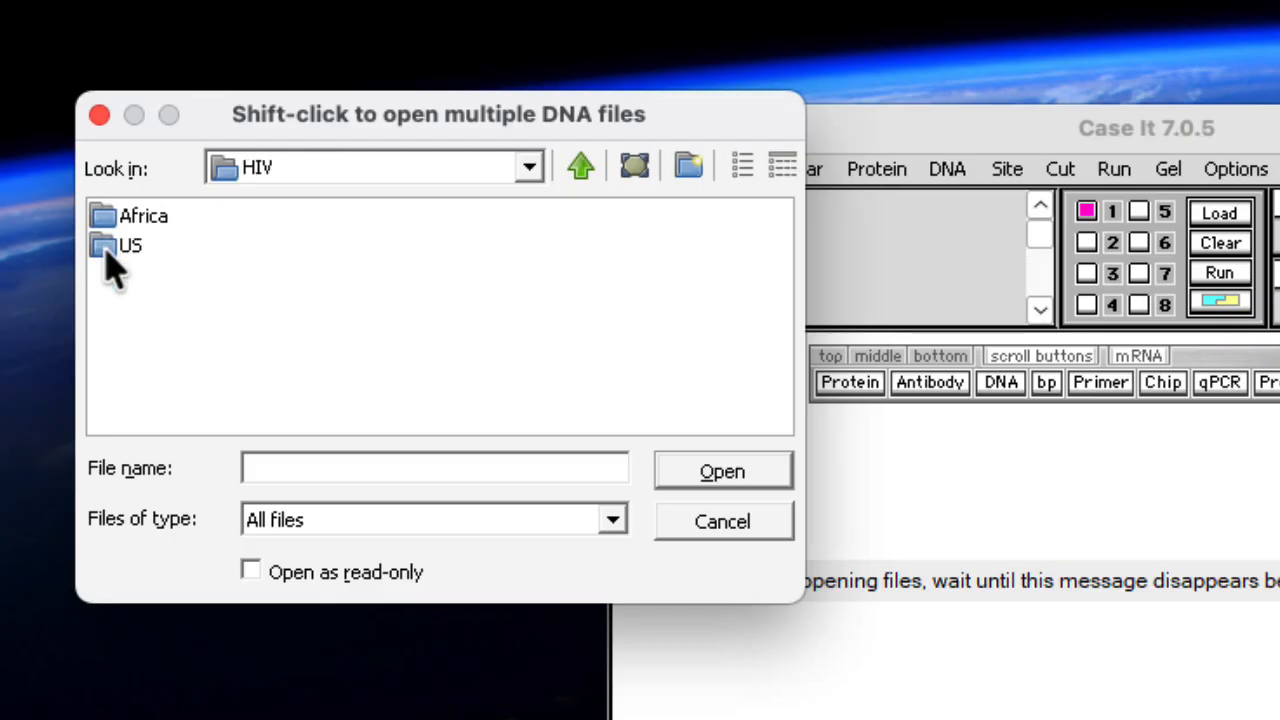
{"action": "left_click", "coordinate": [106, 252]}
{"action": "double_click", "coordinate": [106, 252]}
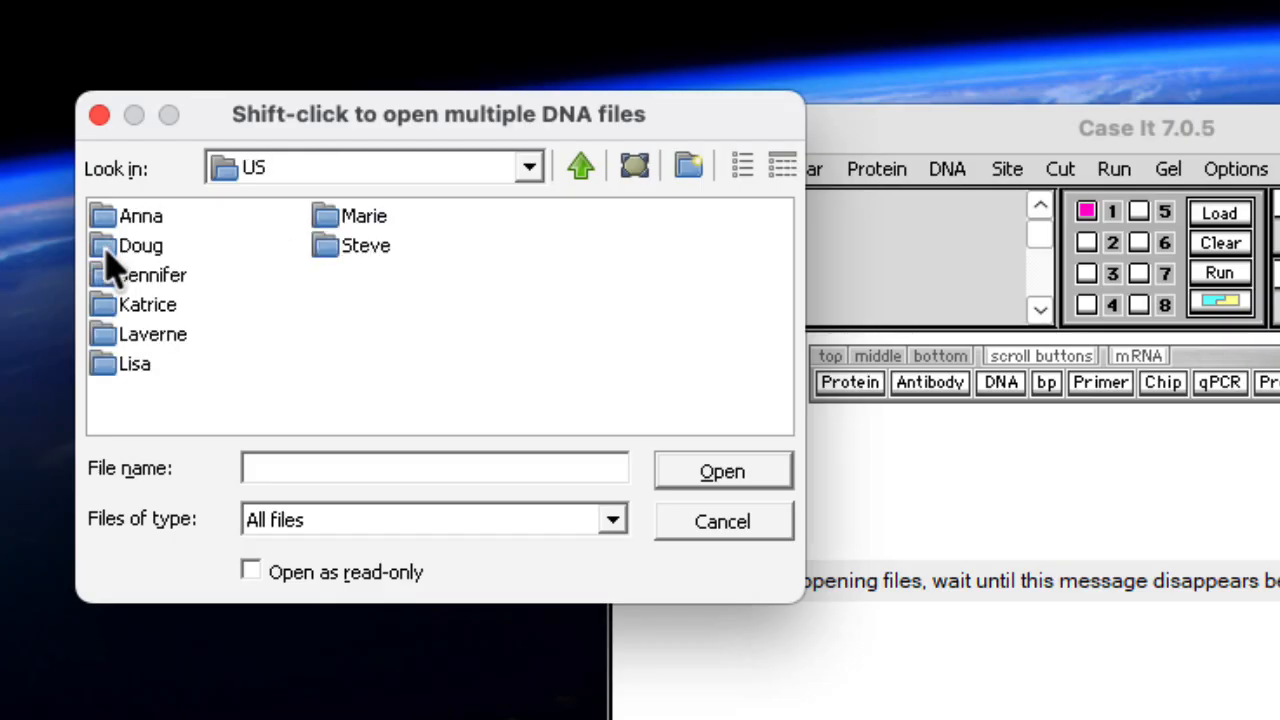
{"action": "left_click", "coordinate": [108, 368]}
{"action": "double_click", "coordinate": [112, 385]}
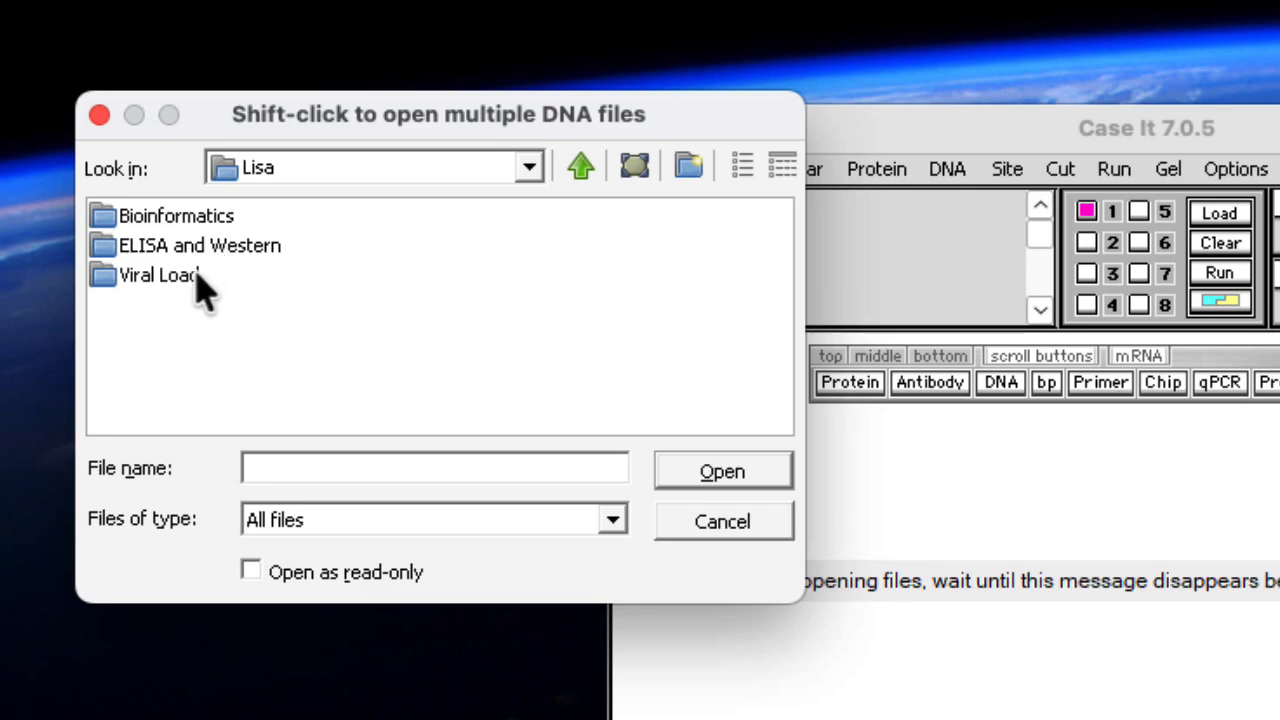
{"action": "double_click", "coordinate": [100, 220]}
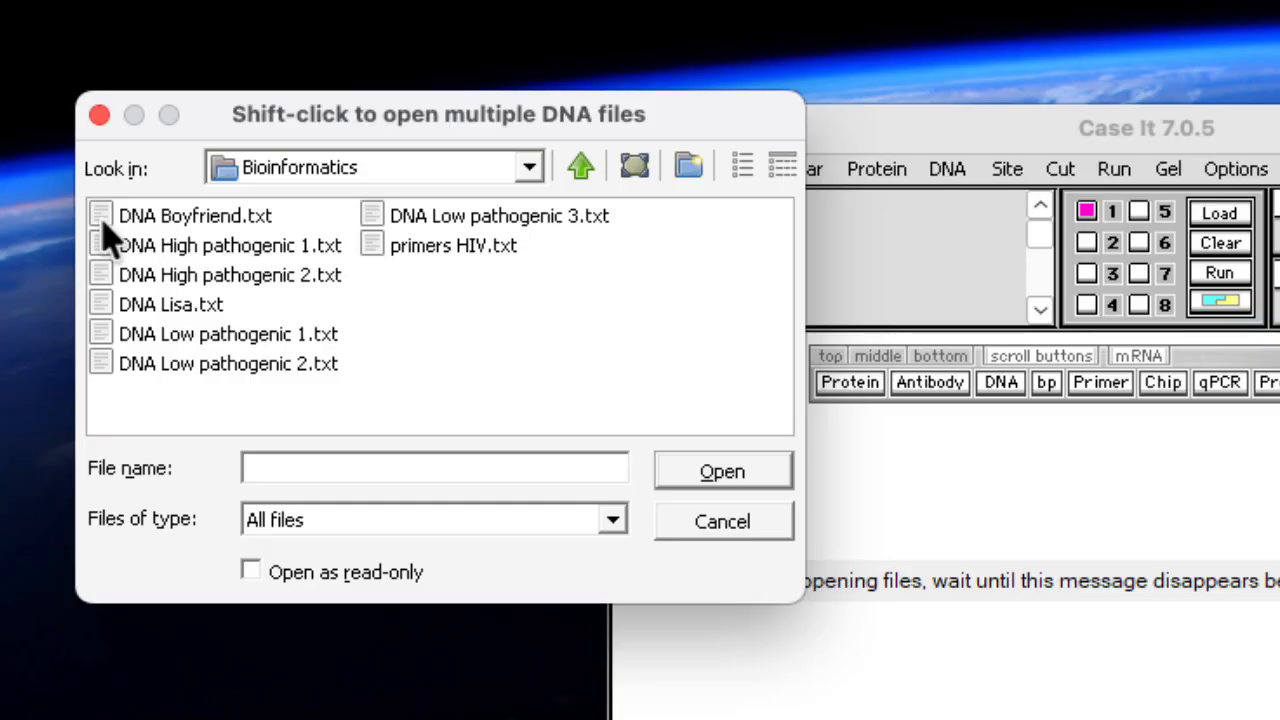
Open all seven DNA files together, from DNA Boyfriend.txt through DNA Low pathogenic 3.txt, leaving out the primer file
{"action": "left_click", "coordinate": [107, 218]}
{"action": "left_click", "coordinate": [378, 218], "text": "shift"}
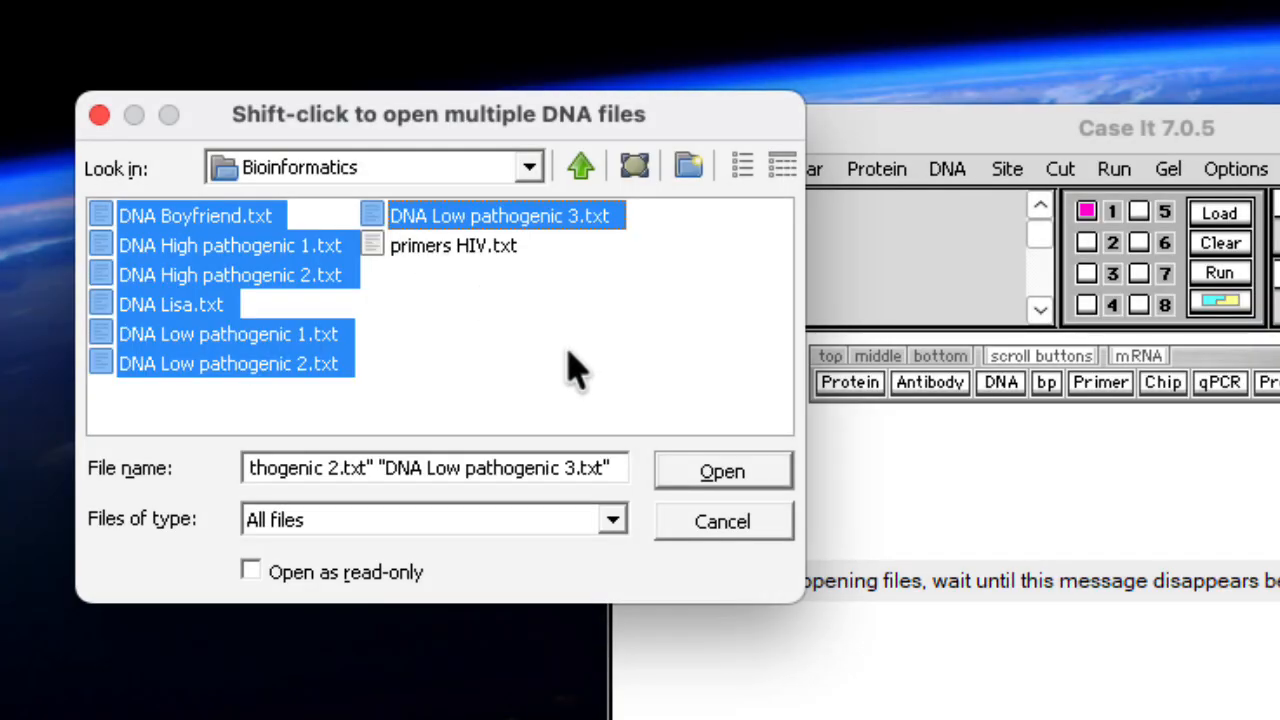
{"action": "left_click", "coordinate": [722, 476]}
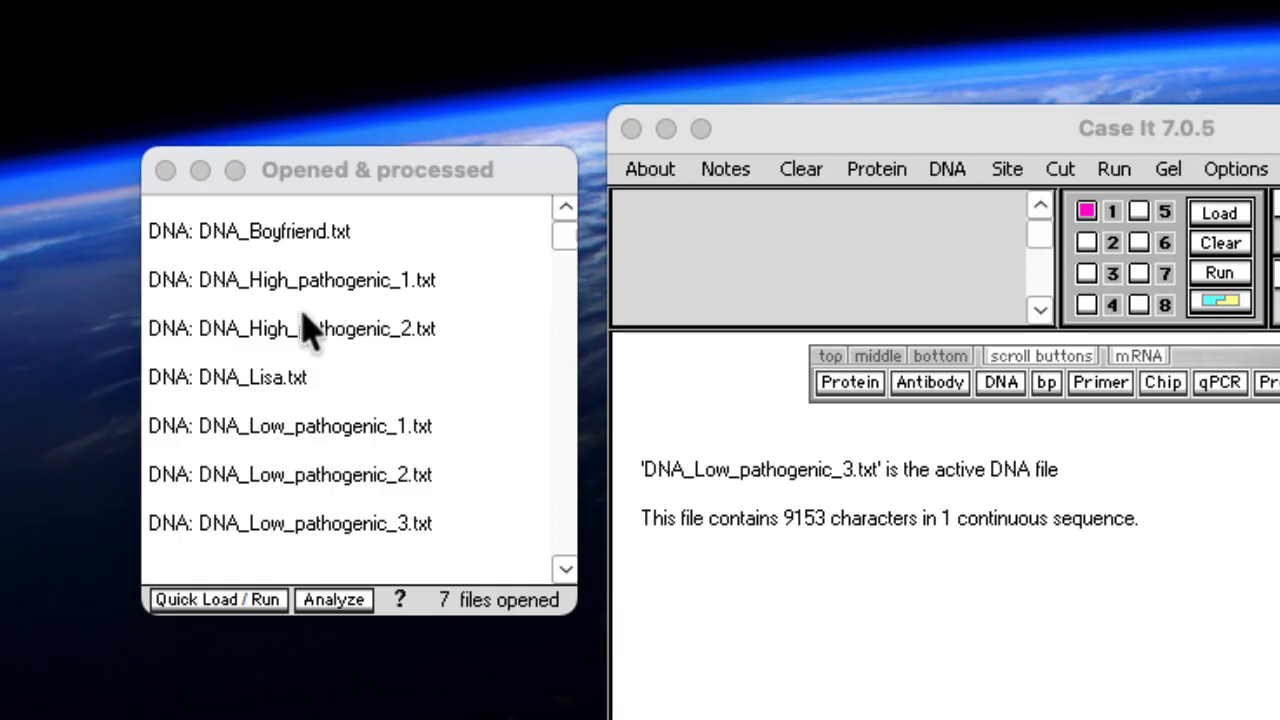
Make DNA_Boyfriend.txt the active file and display its full base sequence to look through it
{"action": "left_click", "coordinate": [297, 248]}
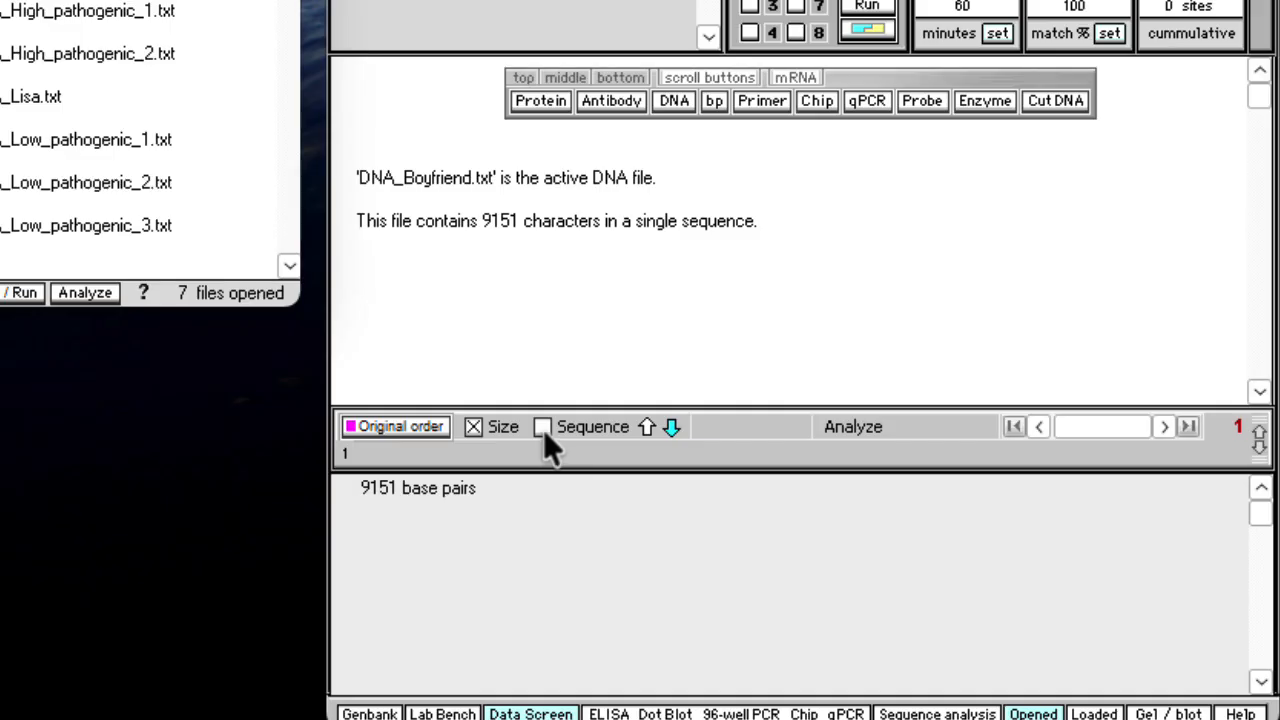
{"action": "left_click", "coordinate": [543, 428]}
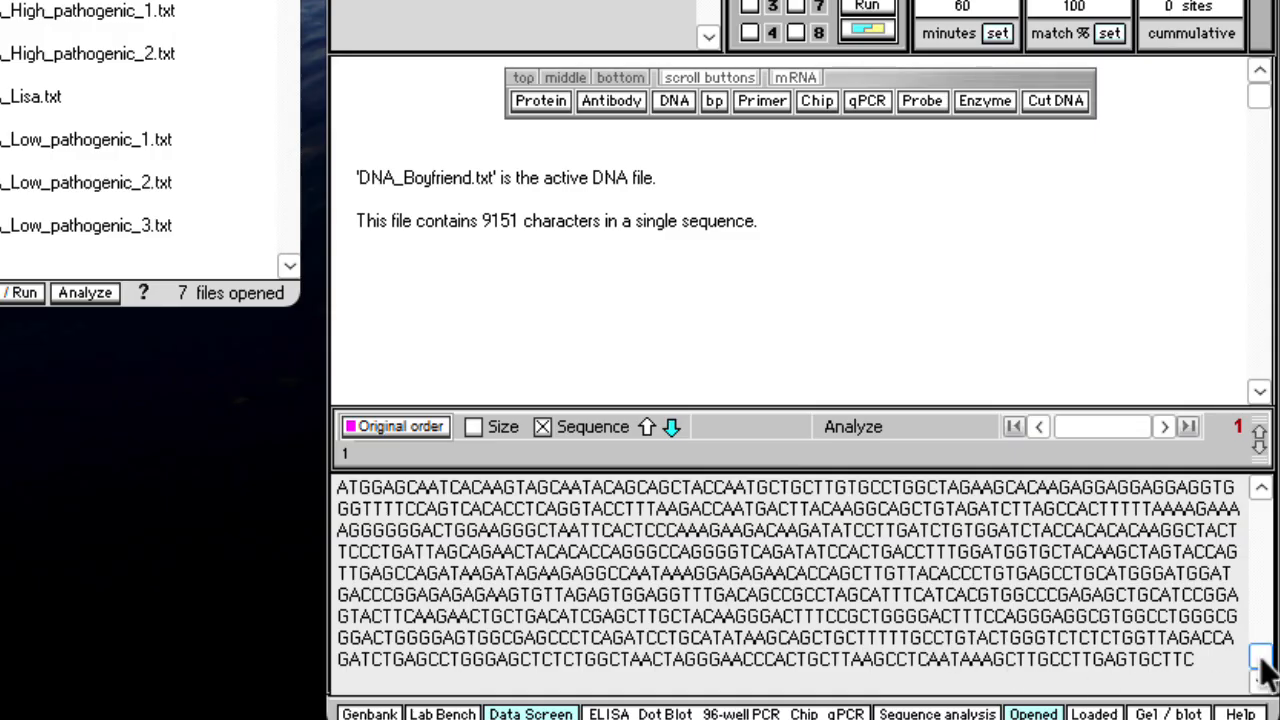
{"action": "left_click_drag", "start_coordinate": [1260, 655], "coordinate": [1257, 488]}
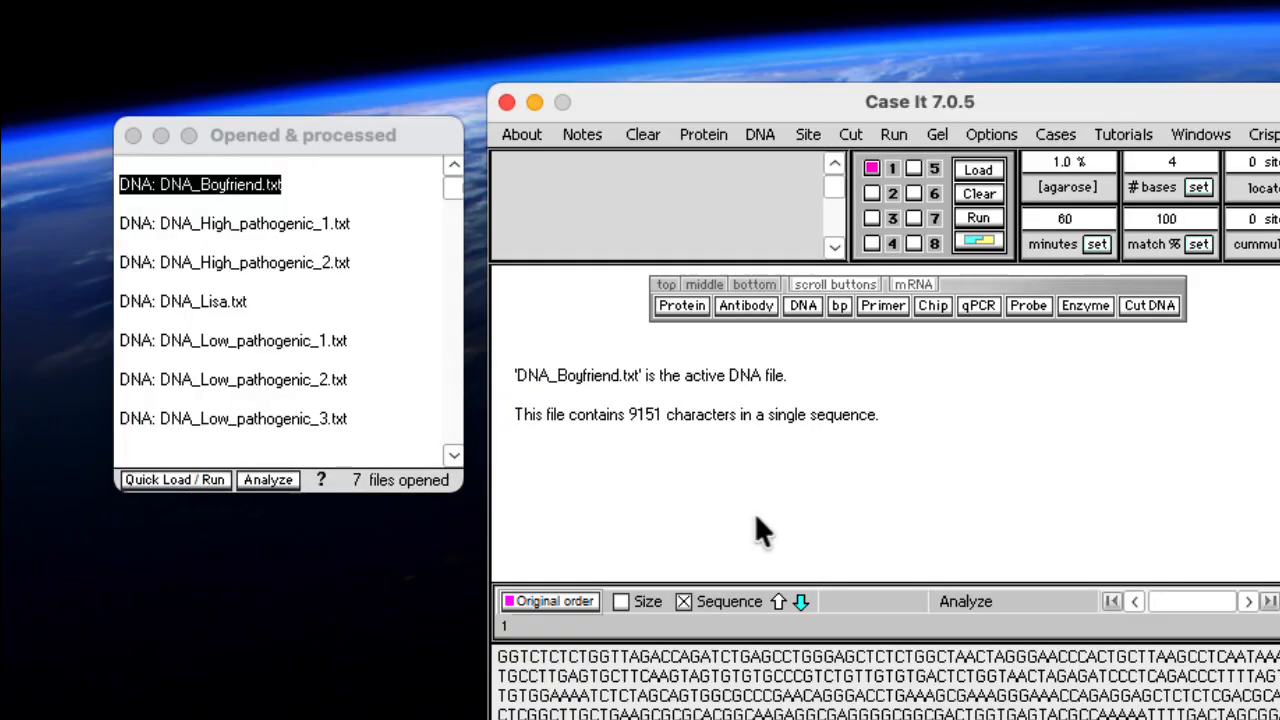
Open the primer file primers HIV.txt from the Bioinformatics folder
{"action": "left_click", "coordinate": [884, 306]}
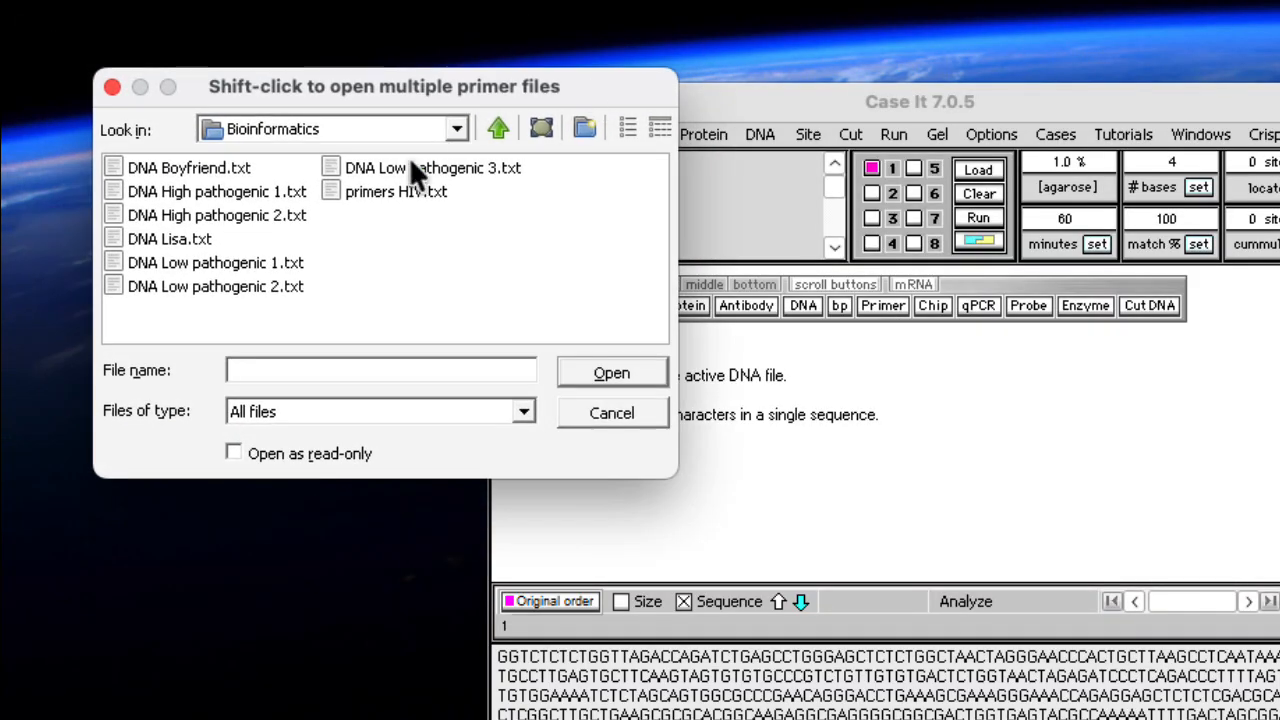
{"action": "left_click", "coordinate": [336, 196]}
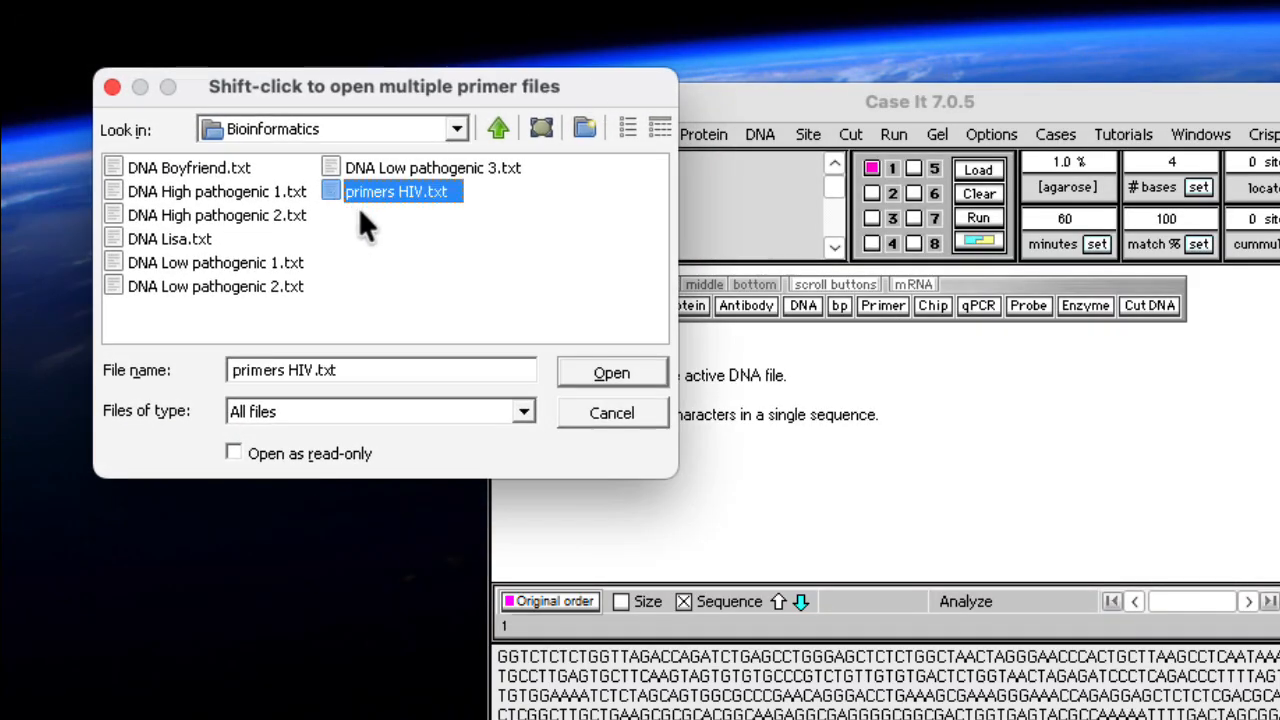
{"action": "left_click", "coordinate": [612, 373]}
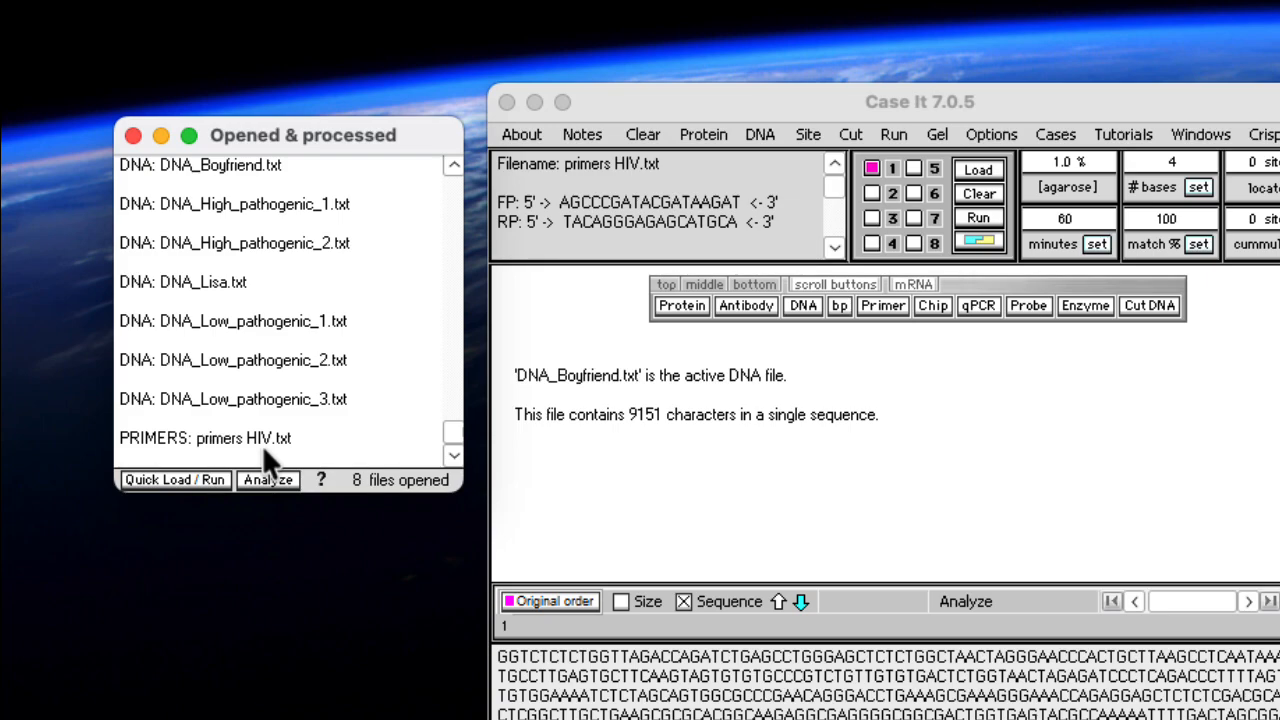
Run PCR on all seven opened DNA files, from DNA_Boyfriend.txt through DNA_Low_pathogenic_3.txt
{"action": "left_click", "coordinate": [453, 165]}
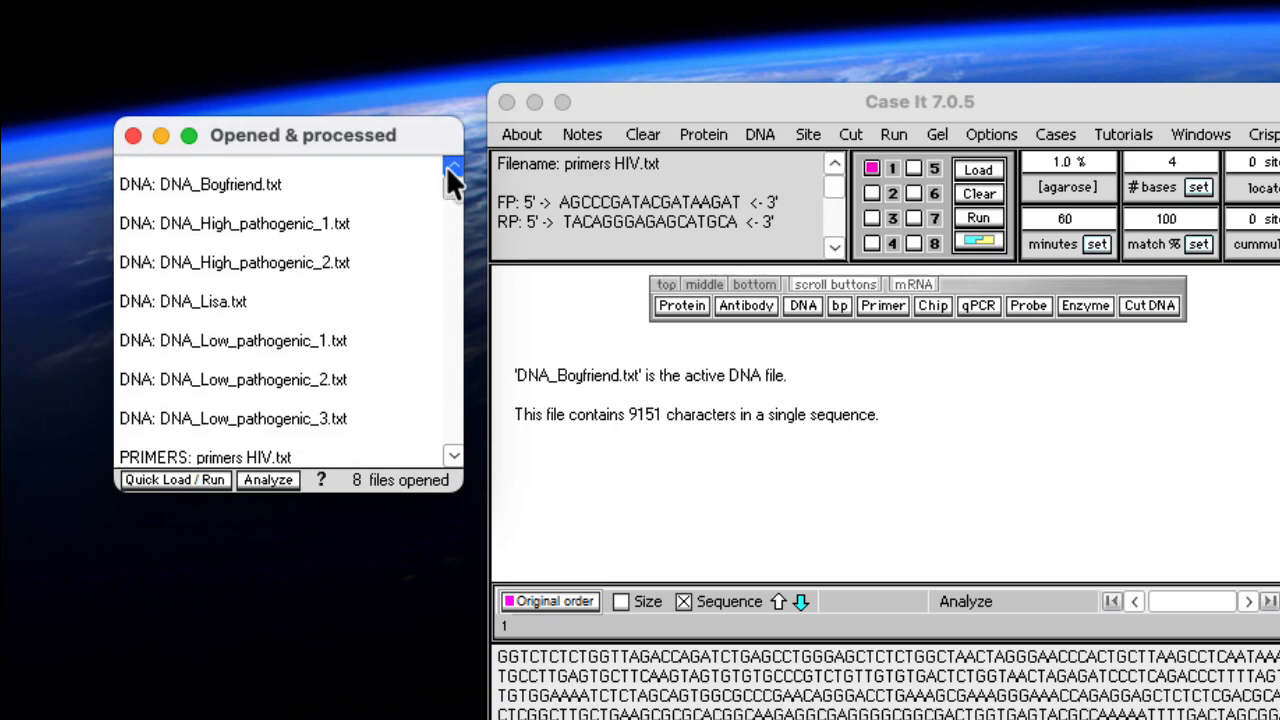
{"action": "left_click", "coordinate": [243, 183]}
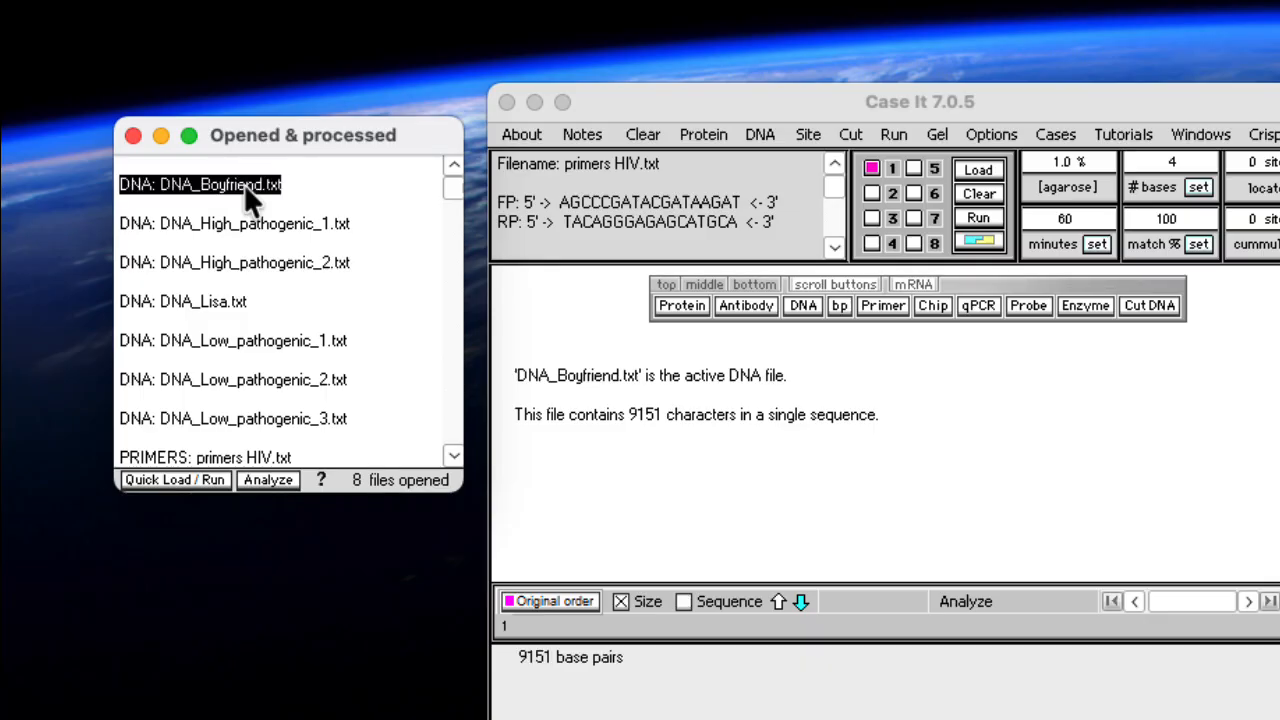
{"action": "left_click", "coordinate": [235, 418], "text": "shift"}
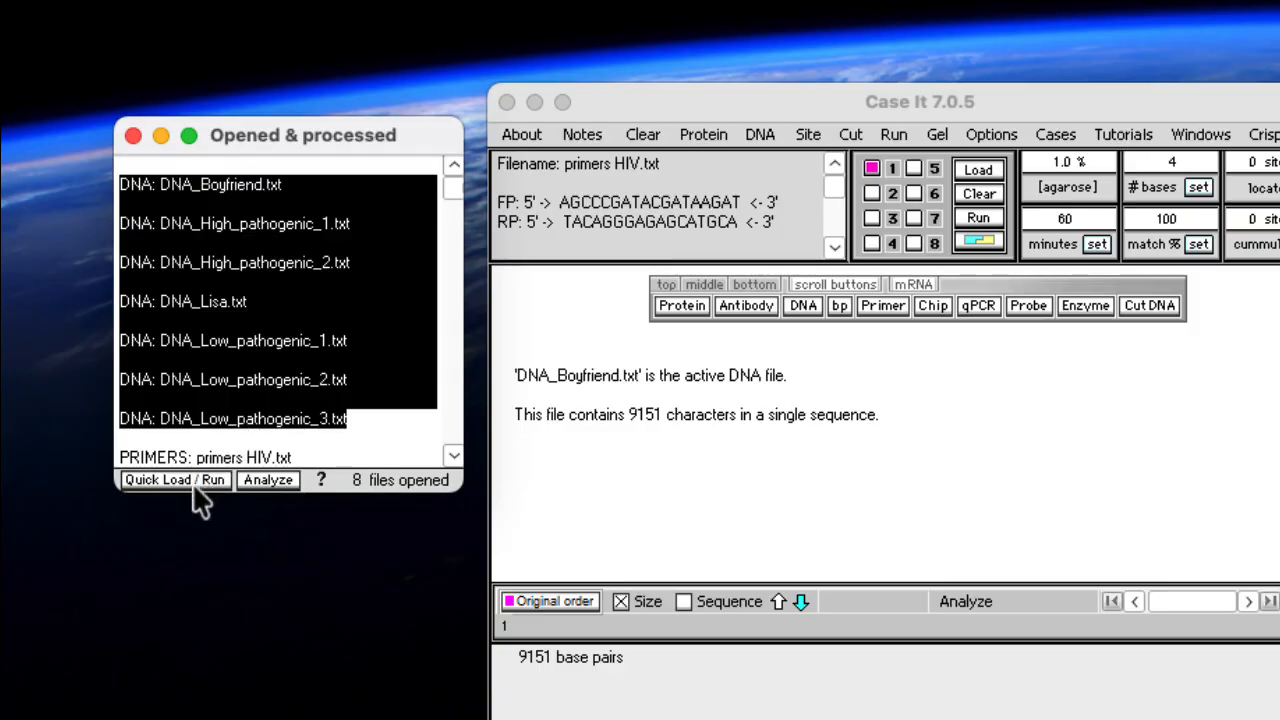
{"action": "left_click", "coordinate": [176, 480]}
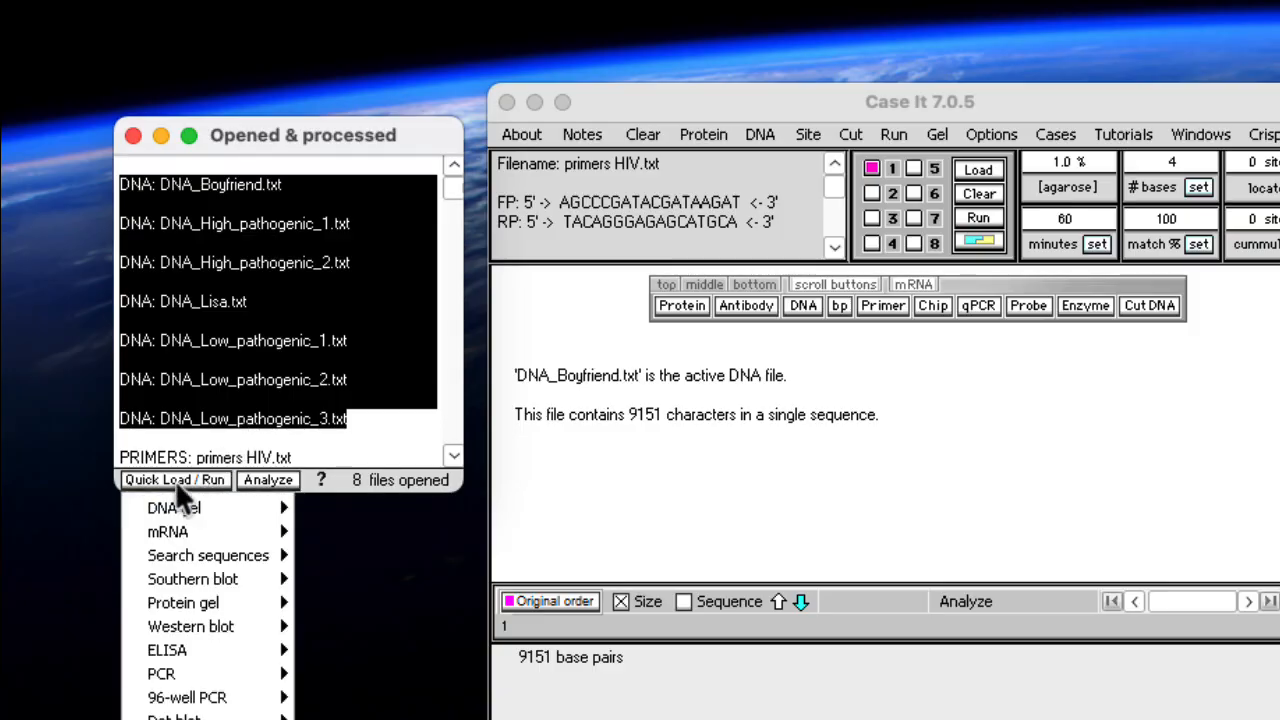
{"action": "mouse_move", "coordinate": [176, 510]}
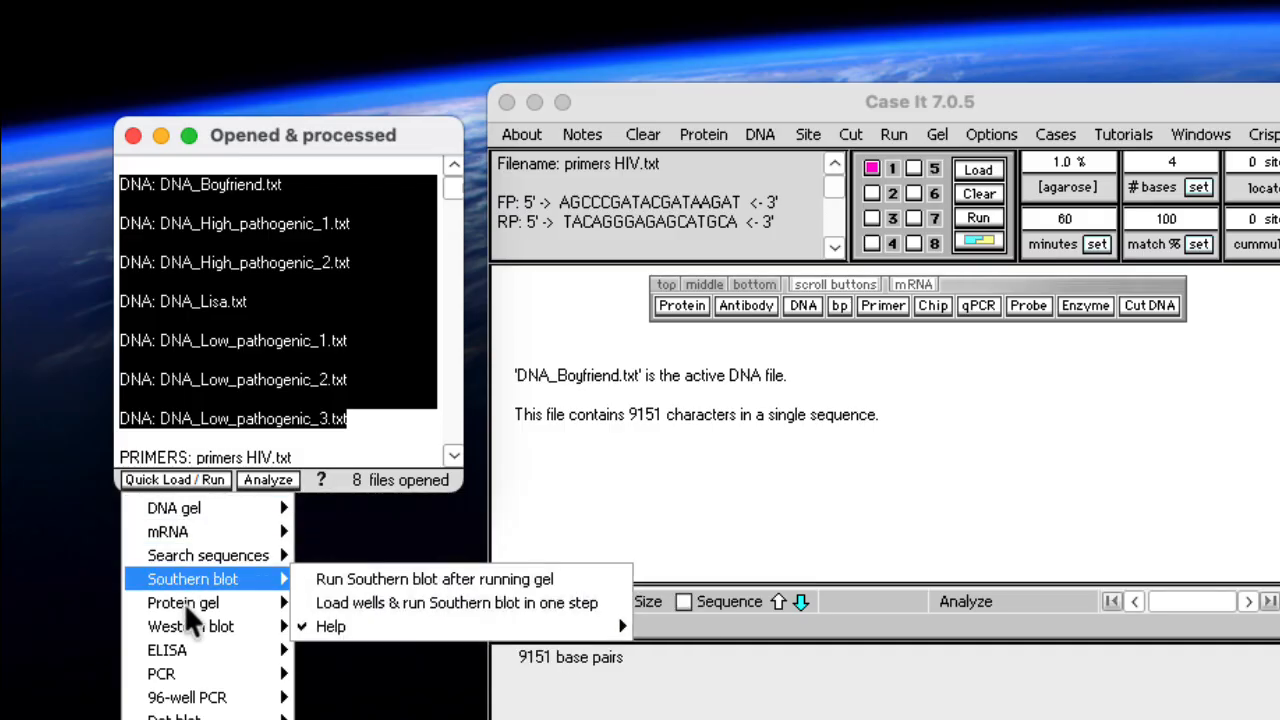
{"action": "mouse_move", "coordinate": [270, 675]}
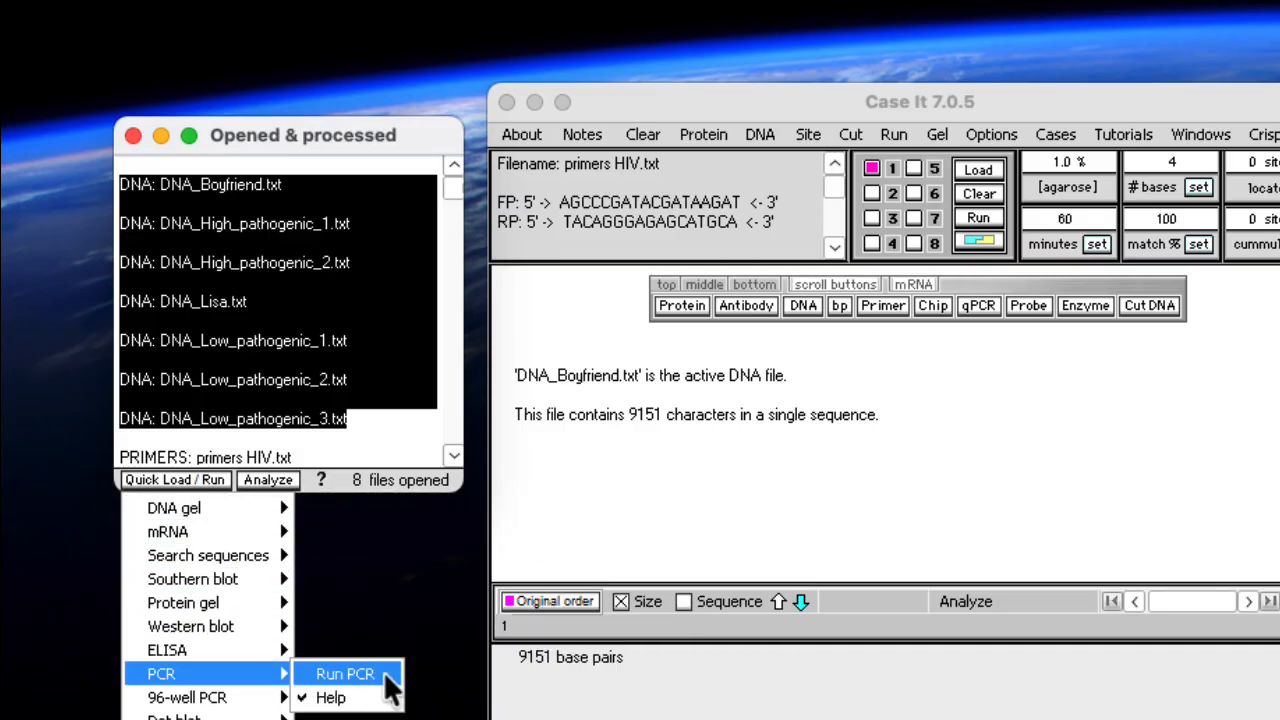
{"action": "left_click", "coordinate": [348, 675]}
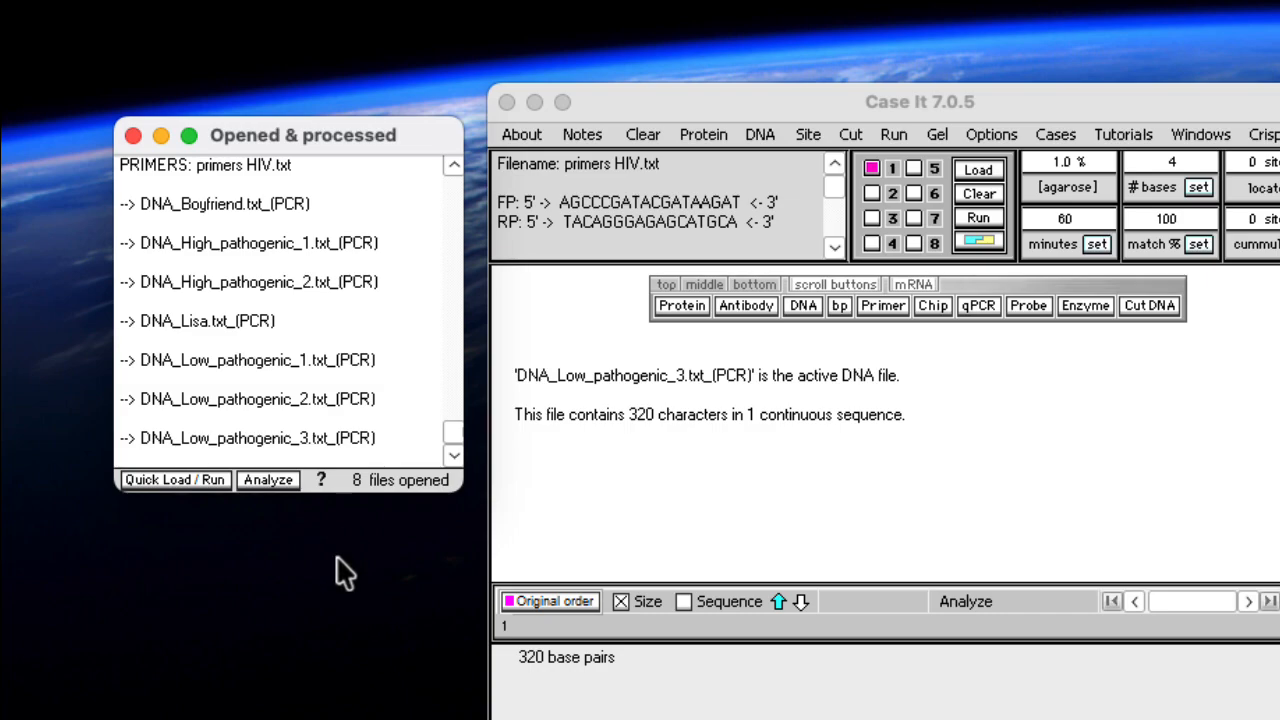
Enlarge the list of opened and processed files and display the base sequence of the DNA_Boyfriend.txt PCR product
{"action": "left_click_drag", "start_coordinate": [354, 502], "coordinate": [357, 651]}
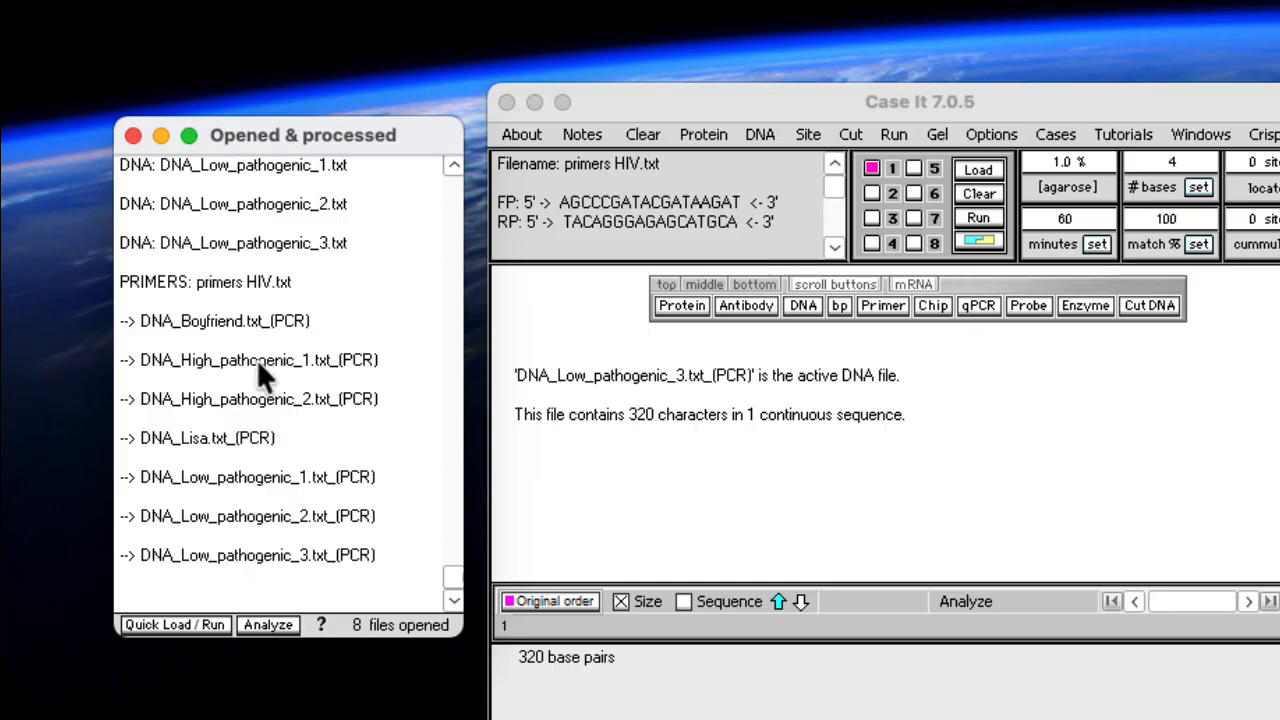
{"action": "left_click", "coordinate": [215, 319]}
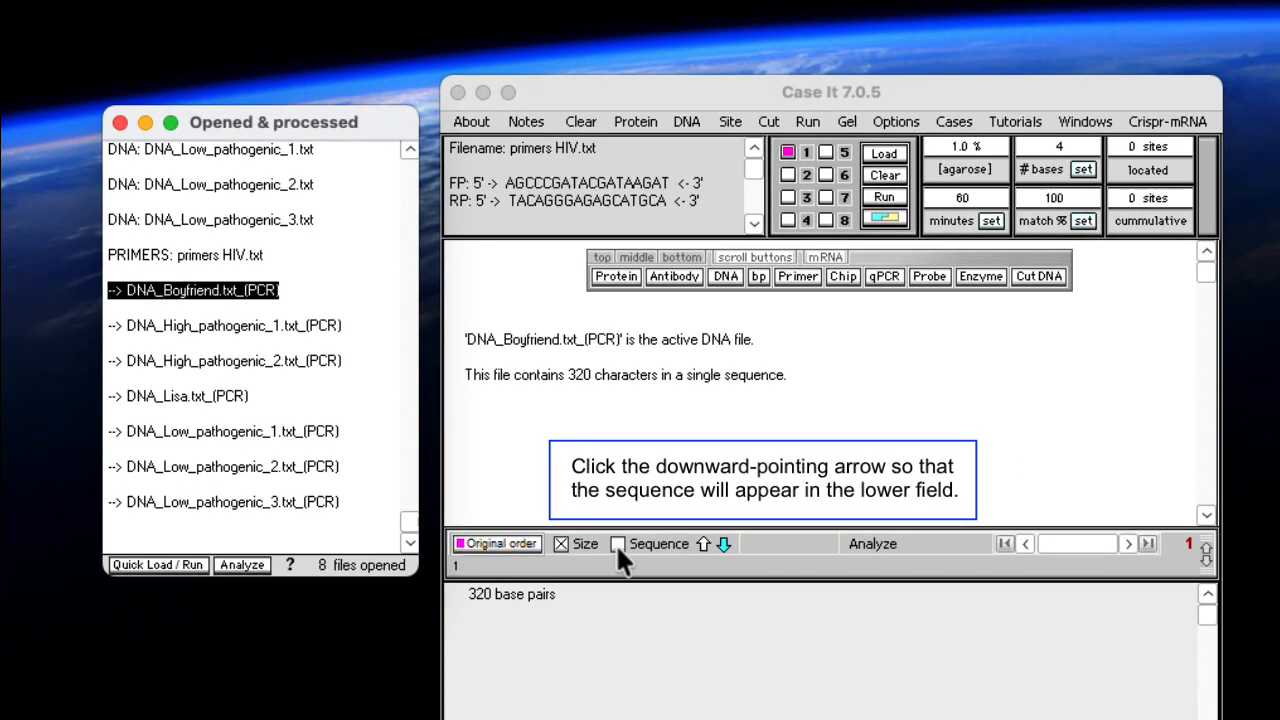
{"action": "left_click", "coordinate": [617, 543]}
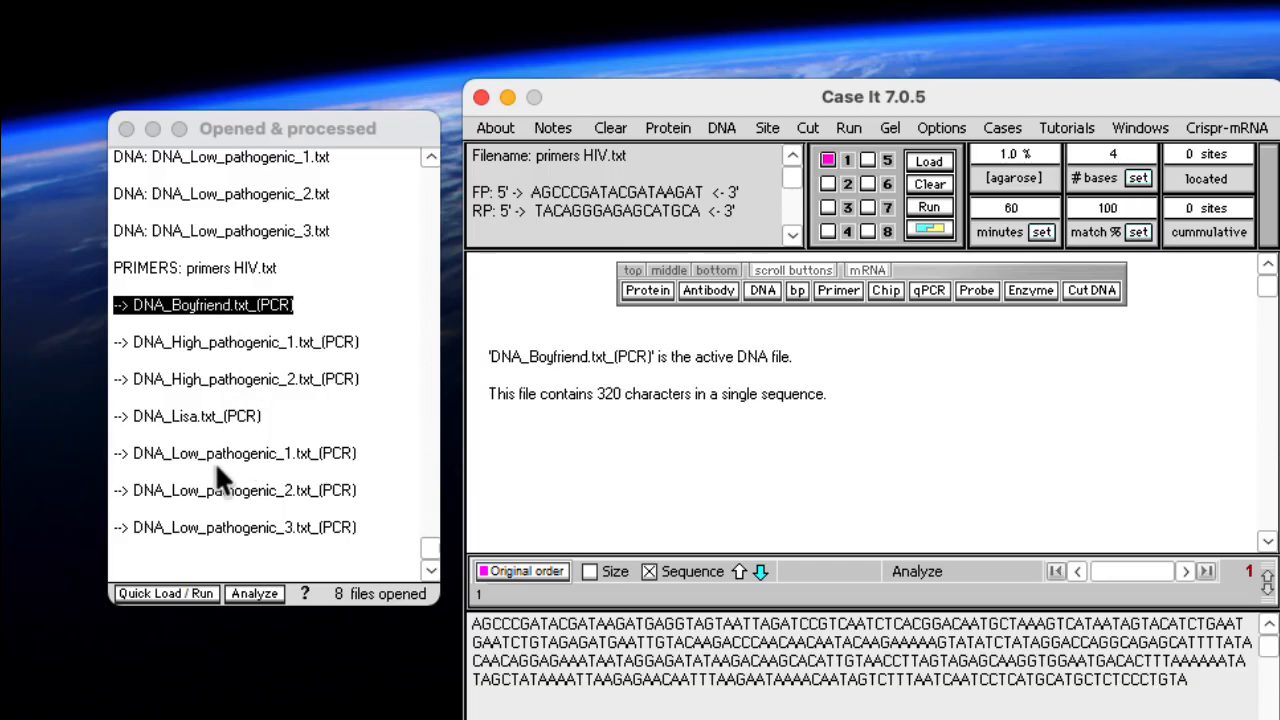
Select all seven PCR products, from DNA_Boyfriend.txt to DNA_Low_pathogenic_3.txt, and generate both their alignment and tree with the MEGA software
{"action": "left_click", "coordinate": [201, 528], "text": "shift"}
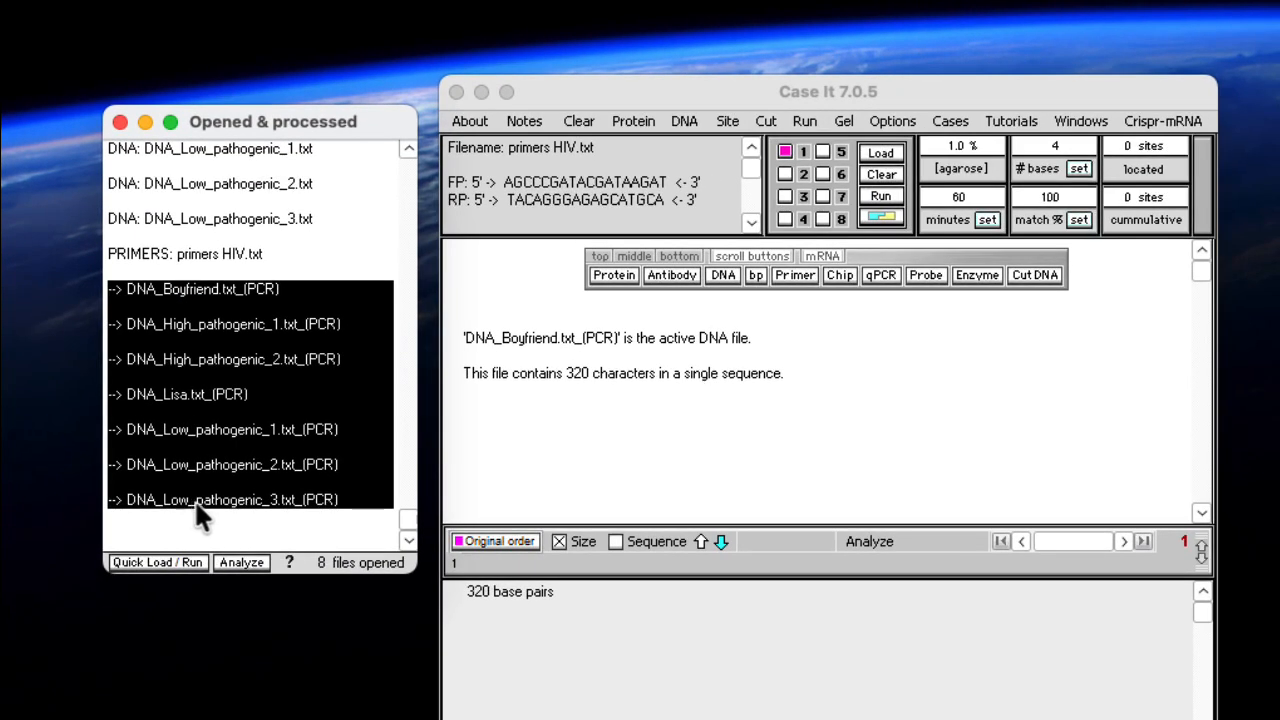
{"action": "left_click", "coordinate": [244, 566]}
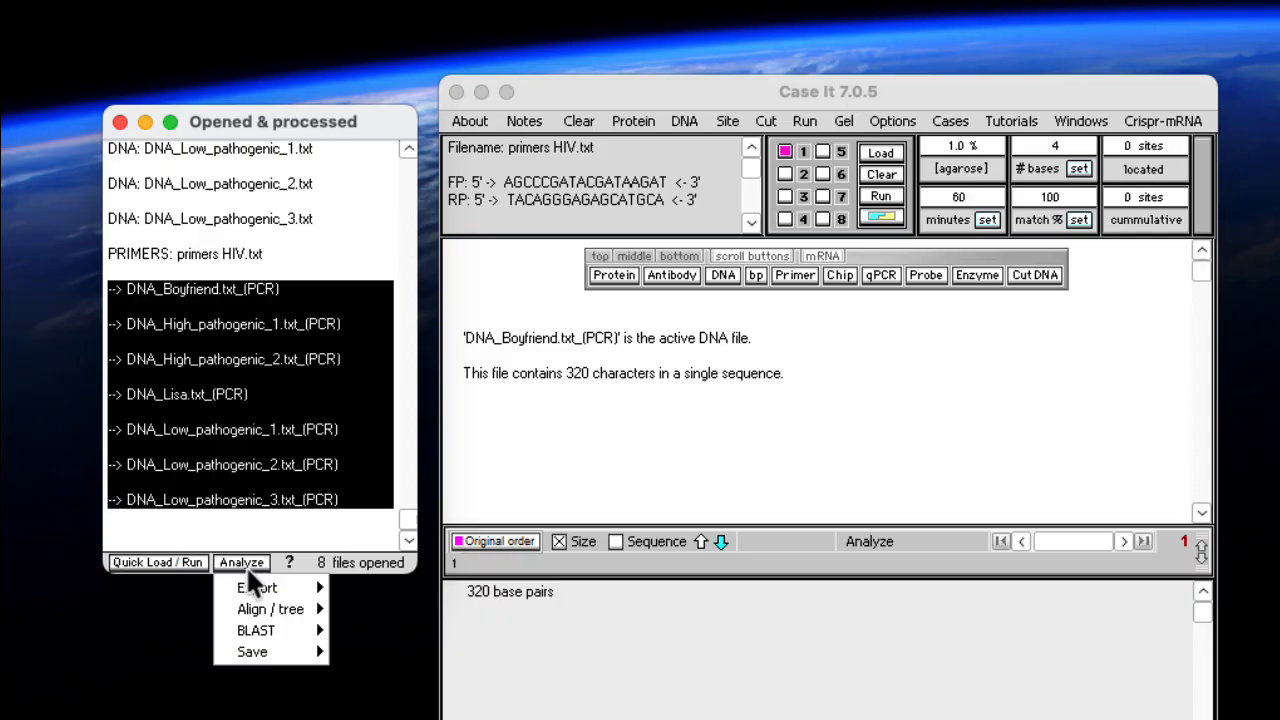
{"action": "mouse_move", "coordinate": [266, 612]}
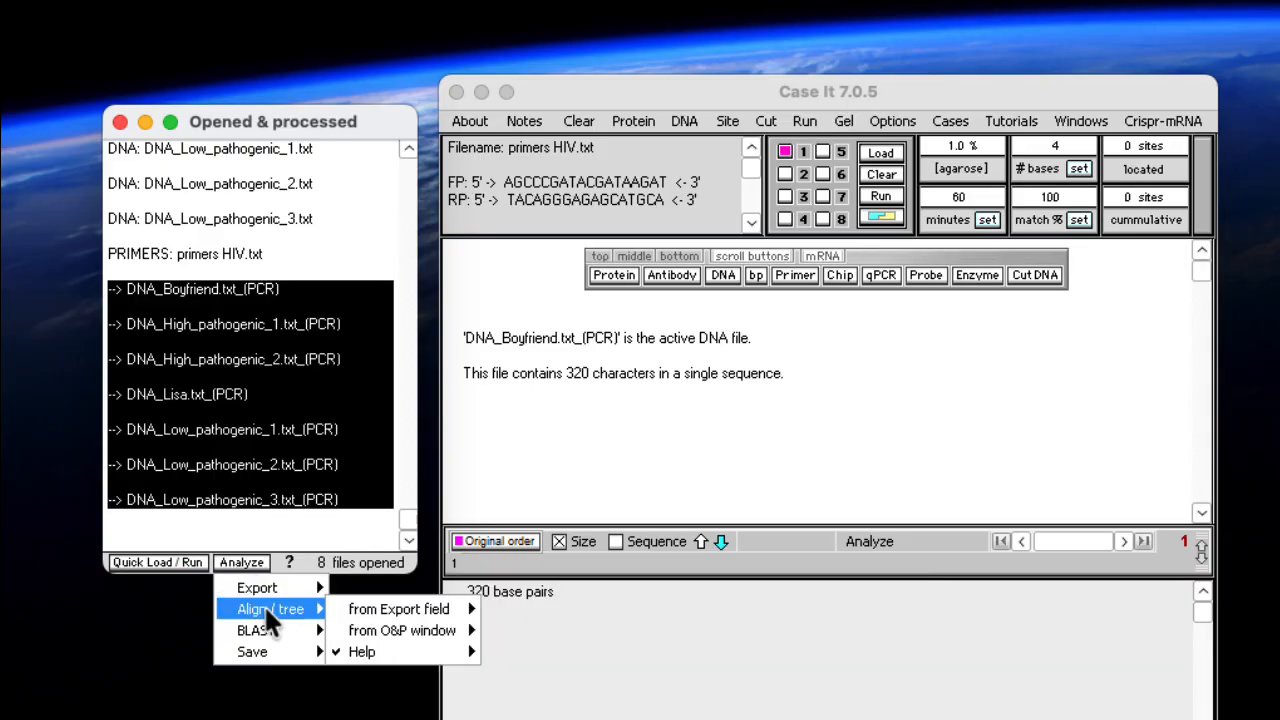
{"action": "mouse_move", "coordinate": [410, 634]}
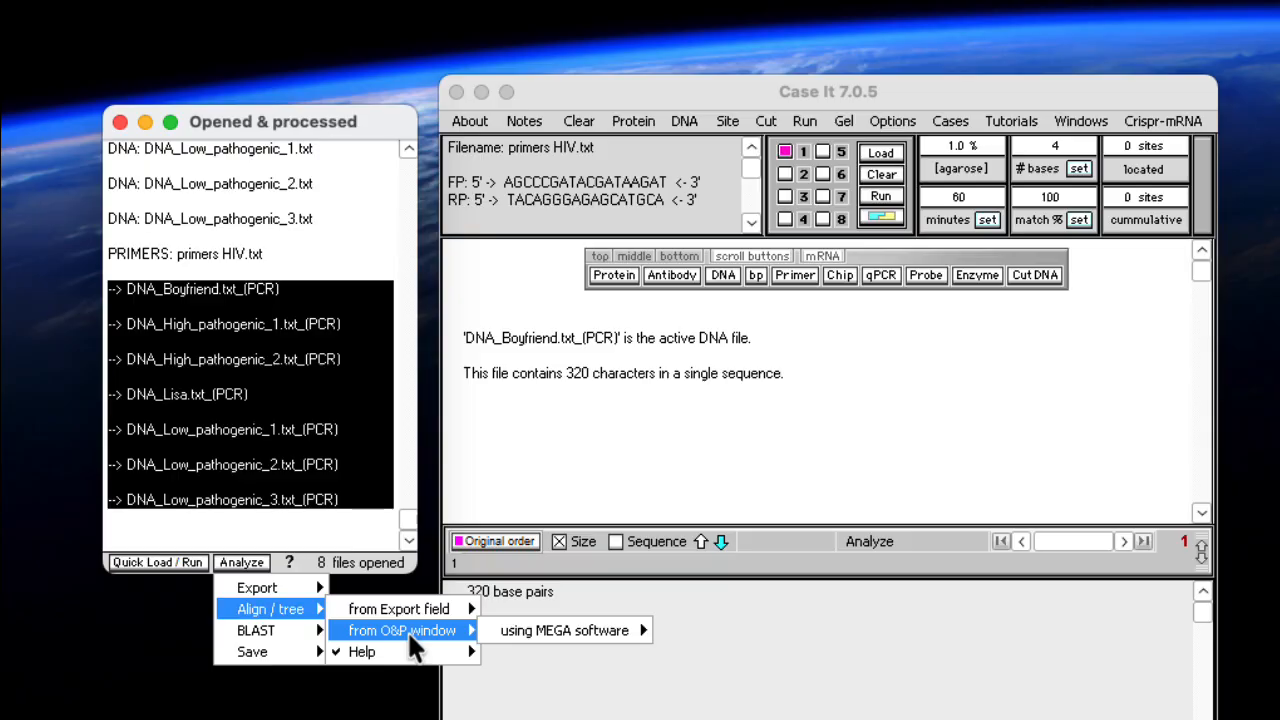
{"action": "mouse_move", "coordinate": [560, 632]}
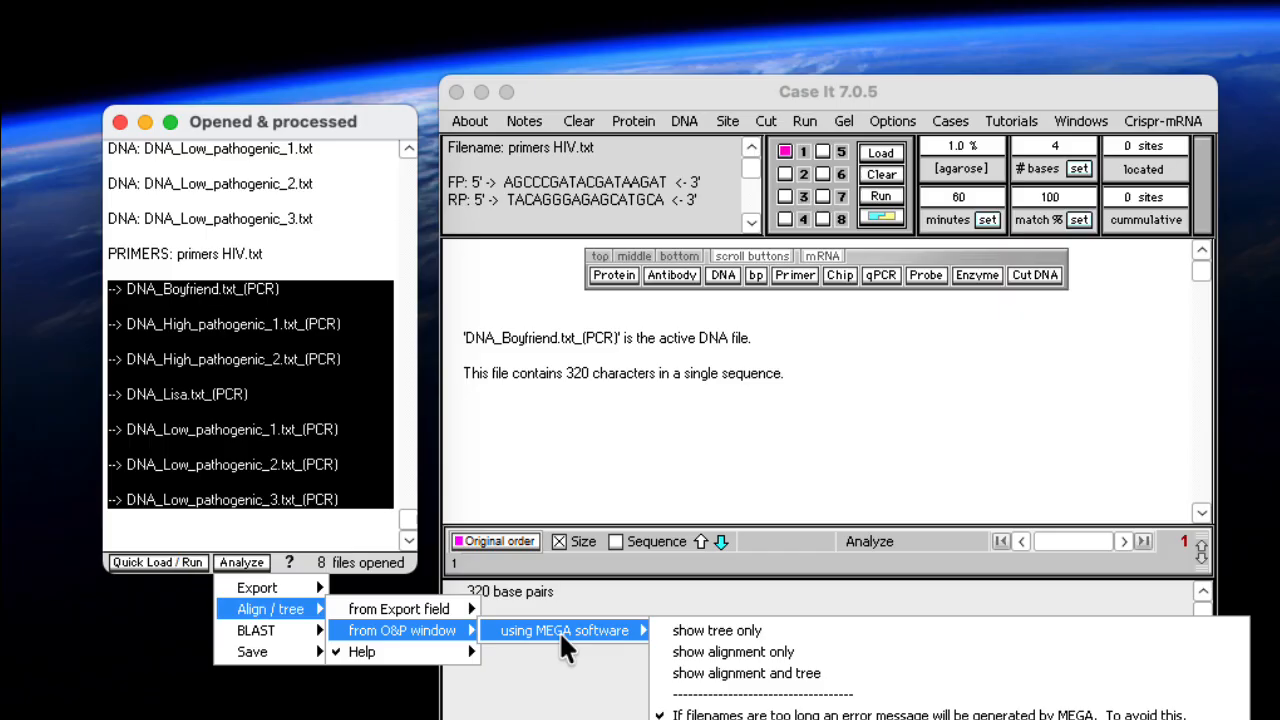
{"action": "left_click", "coordinate": [716, 685]}
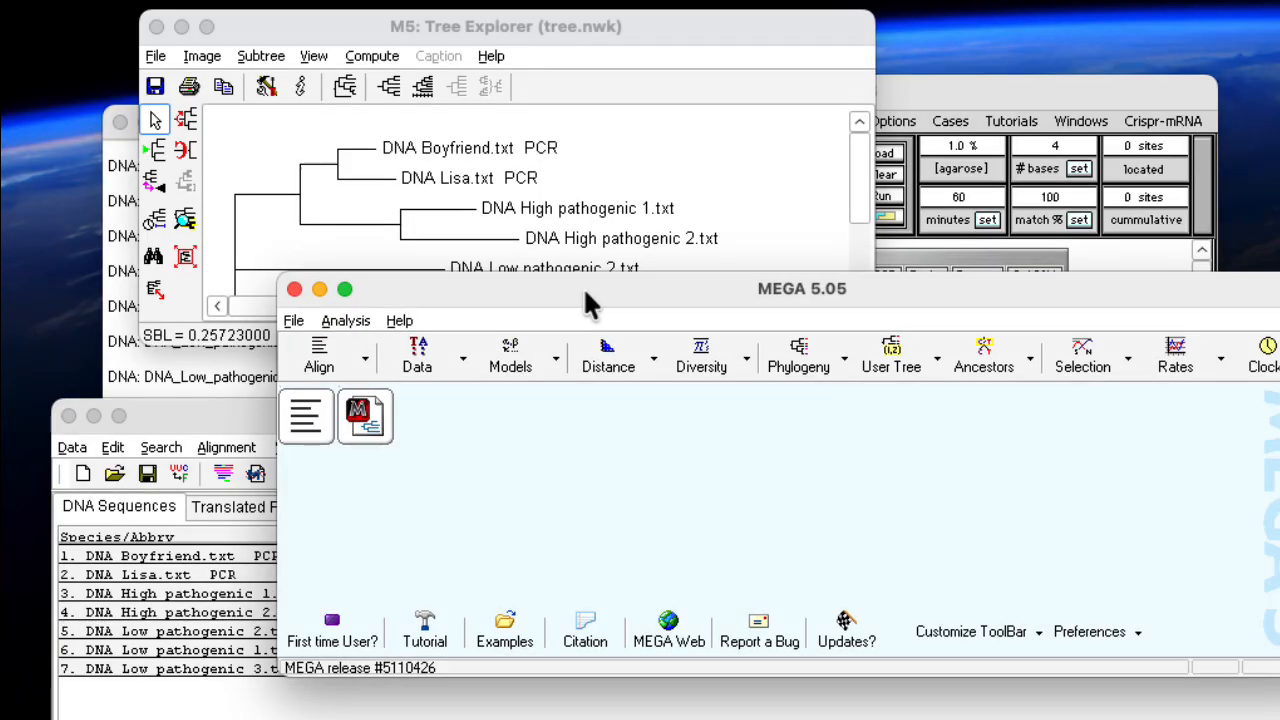
Move the MEGA 5.05 main window out of the way and compare the seven aligned sequences in the Alignment Explorer
{"action": "left_click_drag", "start_coordinate": [593, 300], "coordinate": [590, 719]}
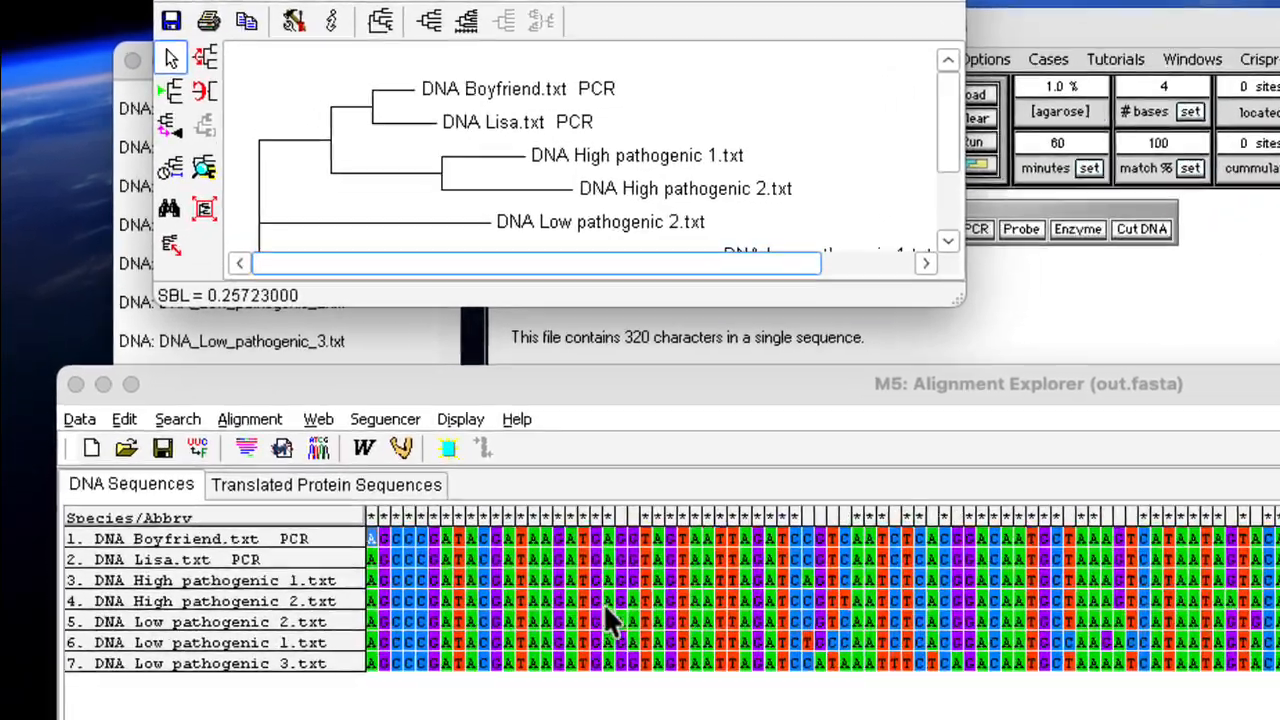
{"action": "left_click", "coordinate": [606, 606]}
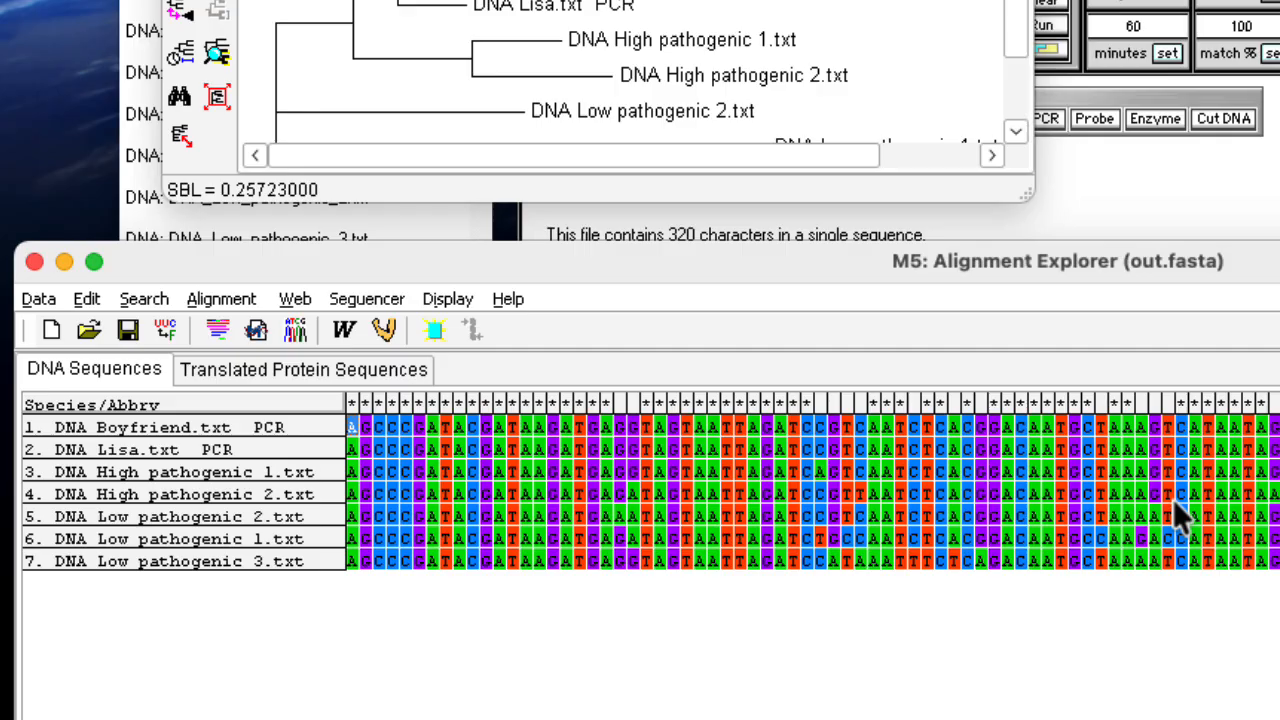
{"action": "scroll", "coordinate": [1180, 518], "scroll_direction": "right", "scroll_amount": 10}
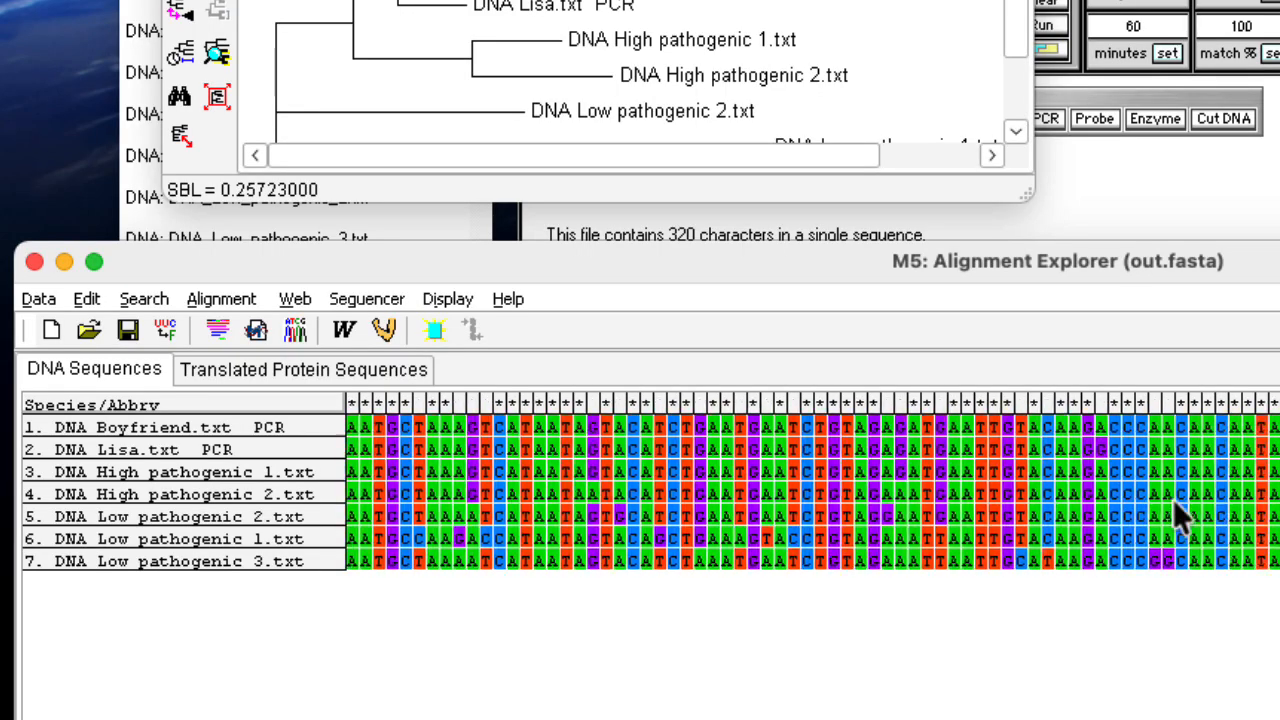
{"action": "scroll", "coordinate": [1106, 517], "scroll_direction": "right", "scroll_amount": 8}
{"action": "scroll", "coordinate": [290, 508], "scroll_direction": "right", "scroll_amount": 3}
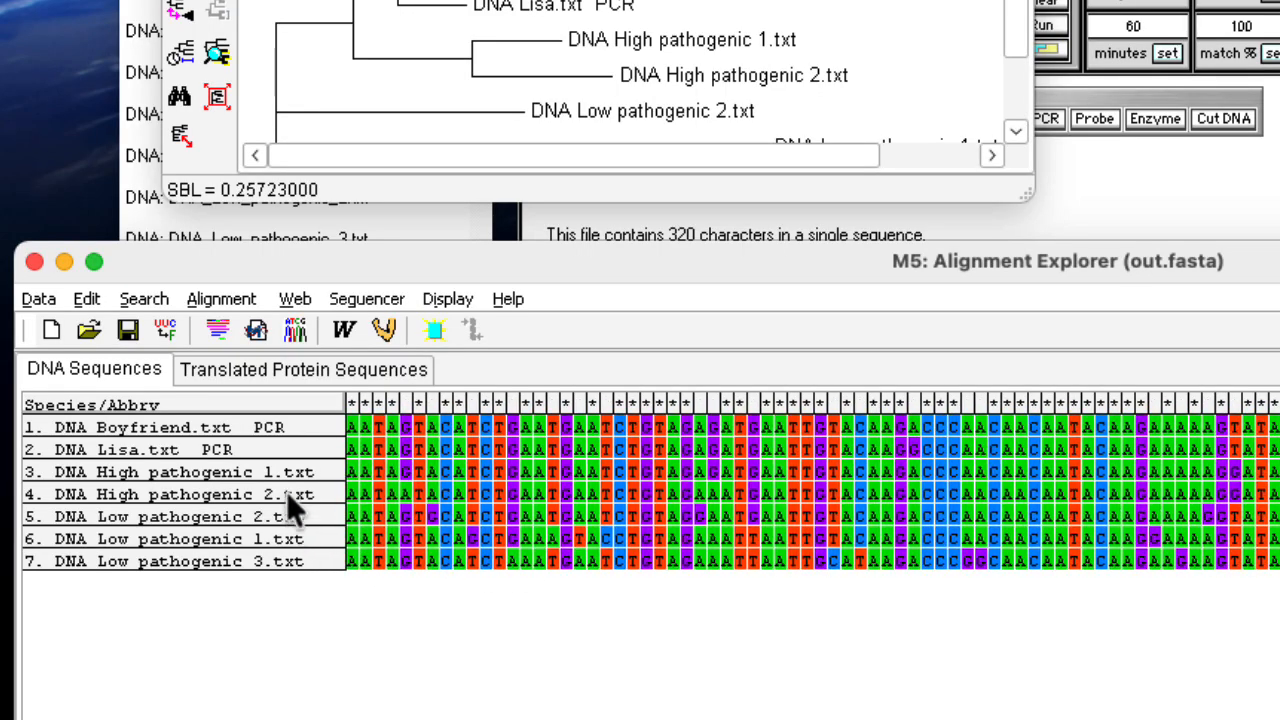
{"action": "scroll", "coordinate": [292, 476], "scroll_direction": "right", "scroll_amount": 10}
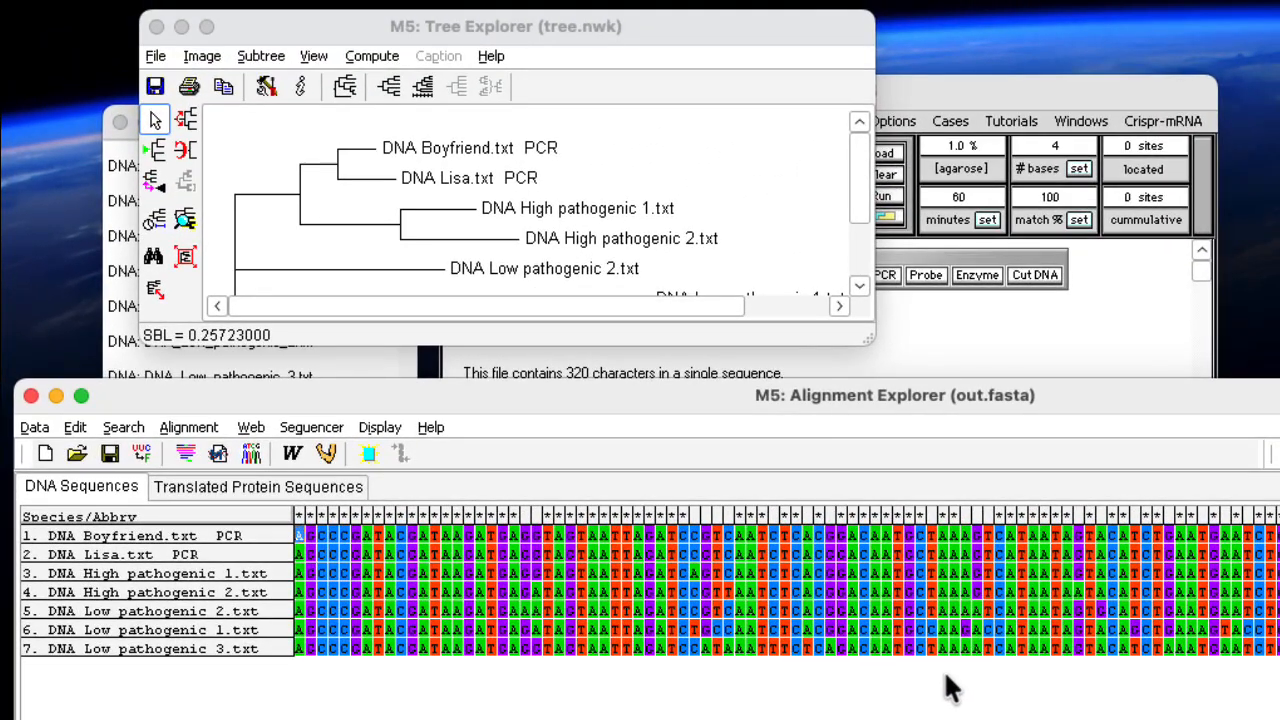
Move the Alignment Explorer aside and enlarge the Tree Explorer to show the complete tree
{"action": "left_click_drag", "start_coordinate": [1093, 398], "coordinate": [1258, 648]}
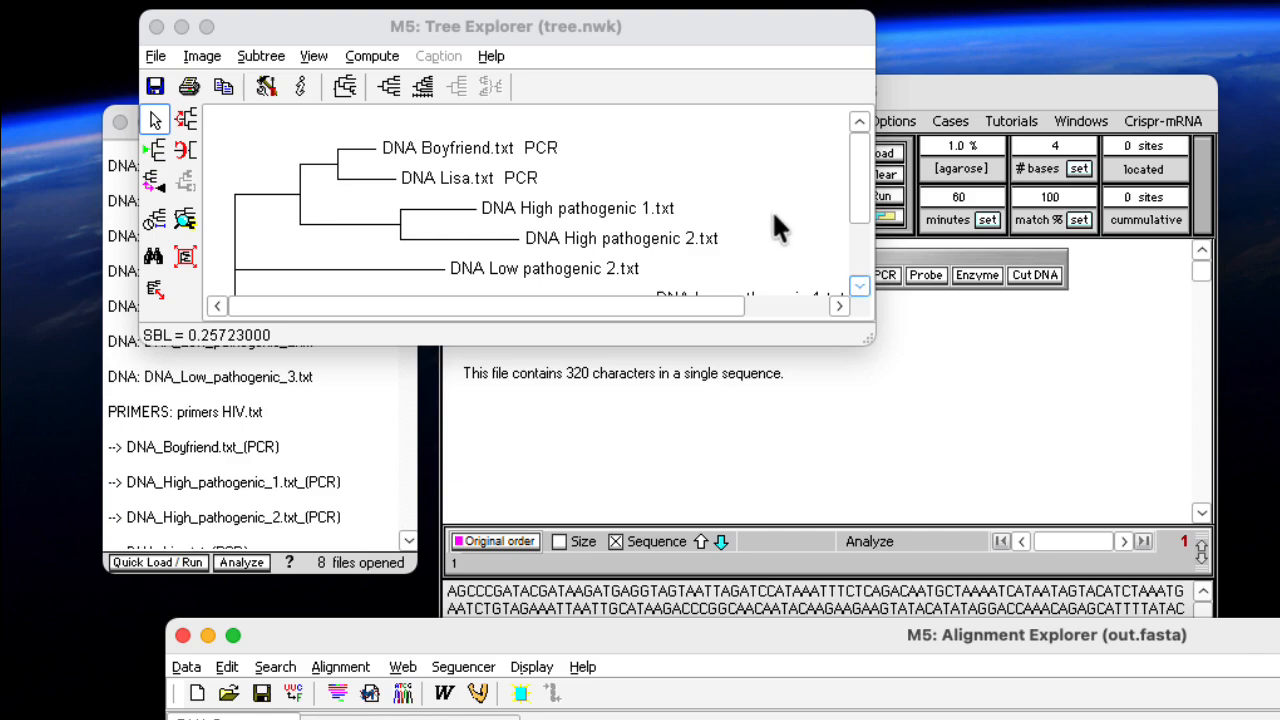
{"action": "left_click_drag", "start_coordinate": [684, 32], "coordinate": [664, 80]}
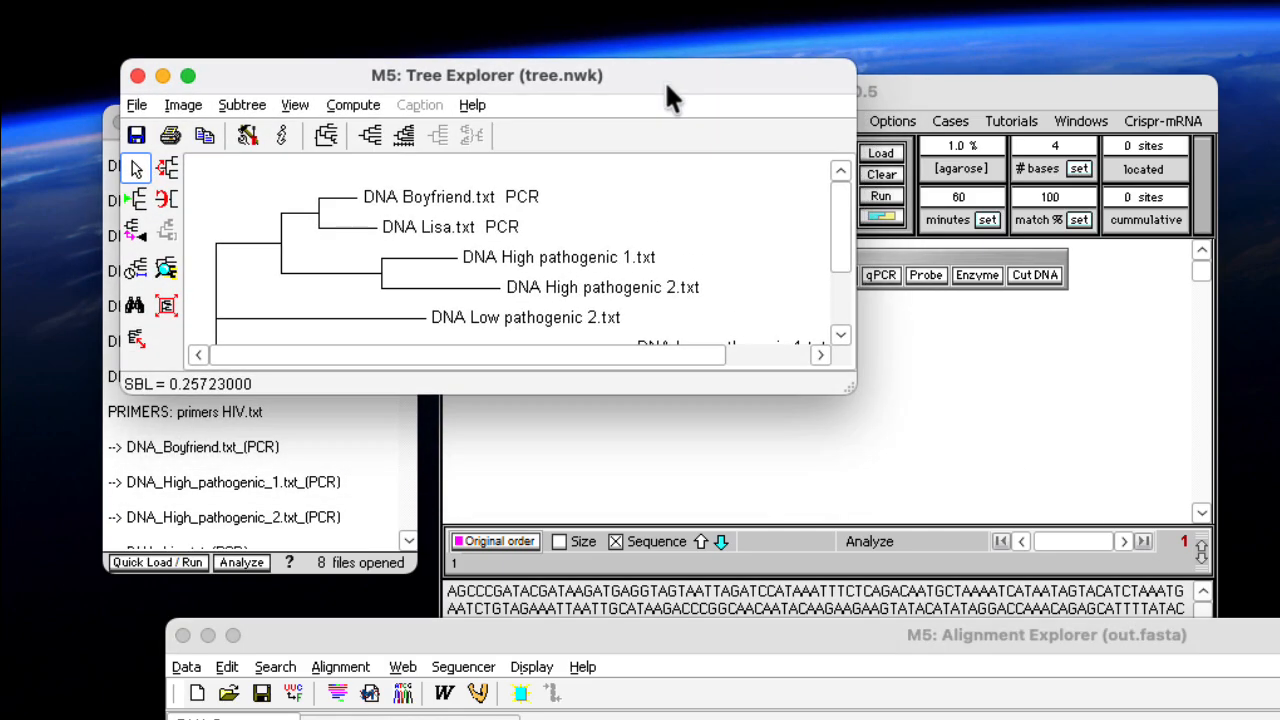
{"action": "left_click_drag", "start_coordinate": [878, 425], "coordinate": [1067, 541]}
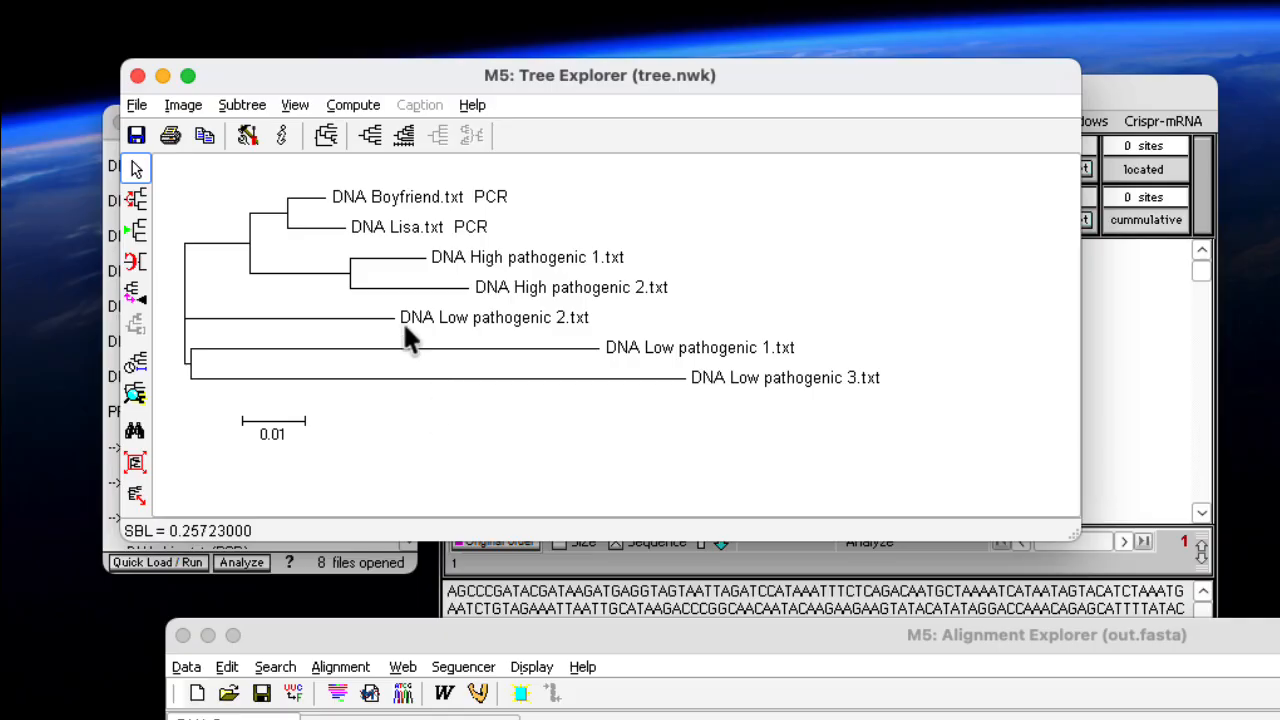
{"action": "left_click", "coordinate": [325, 133]}
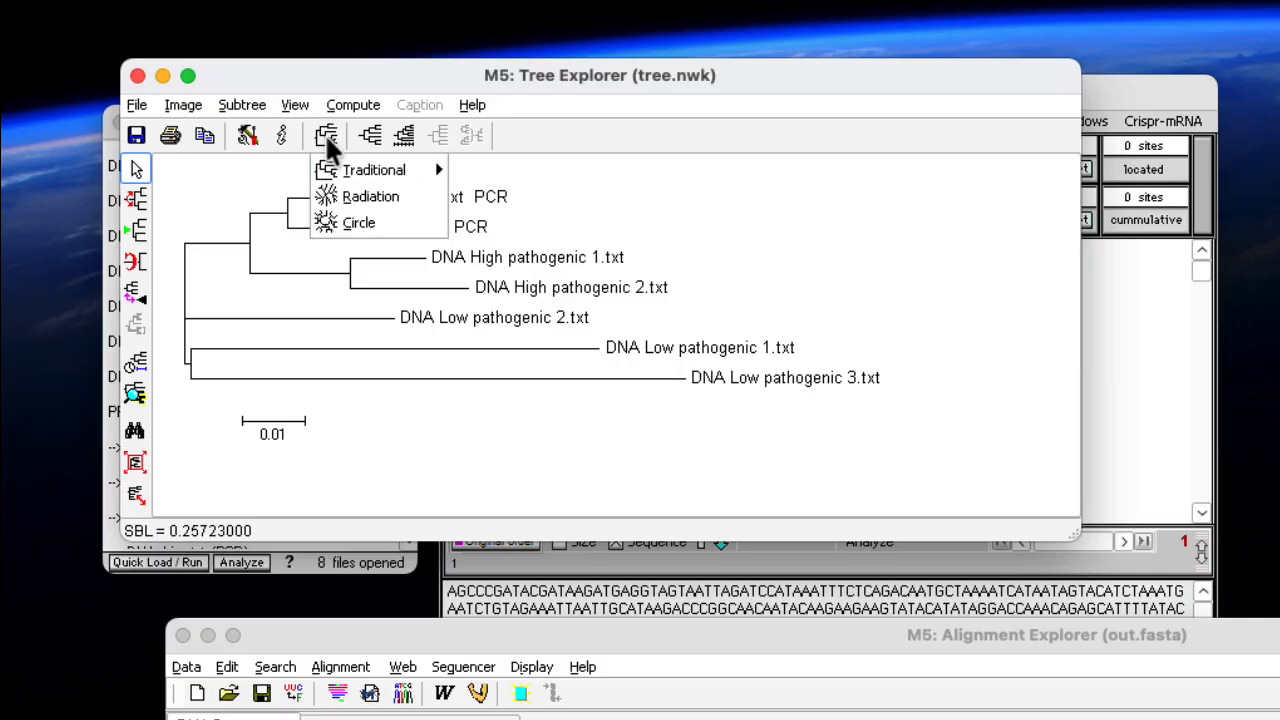
{"action": "mouse_move", "coordinate": [354, 170]}
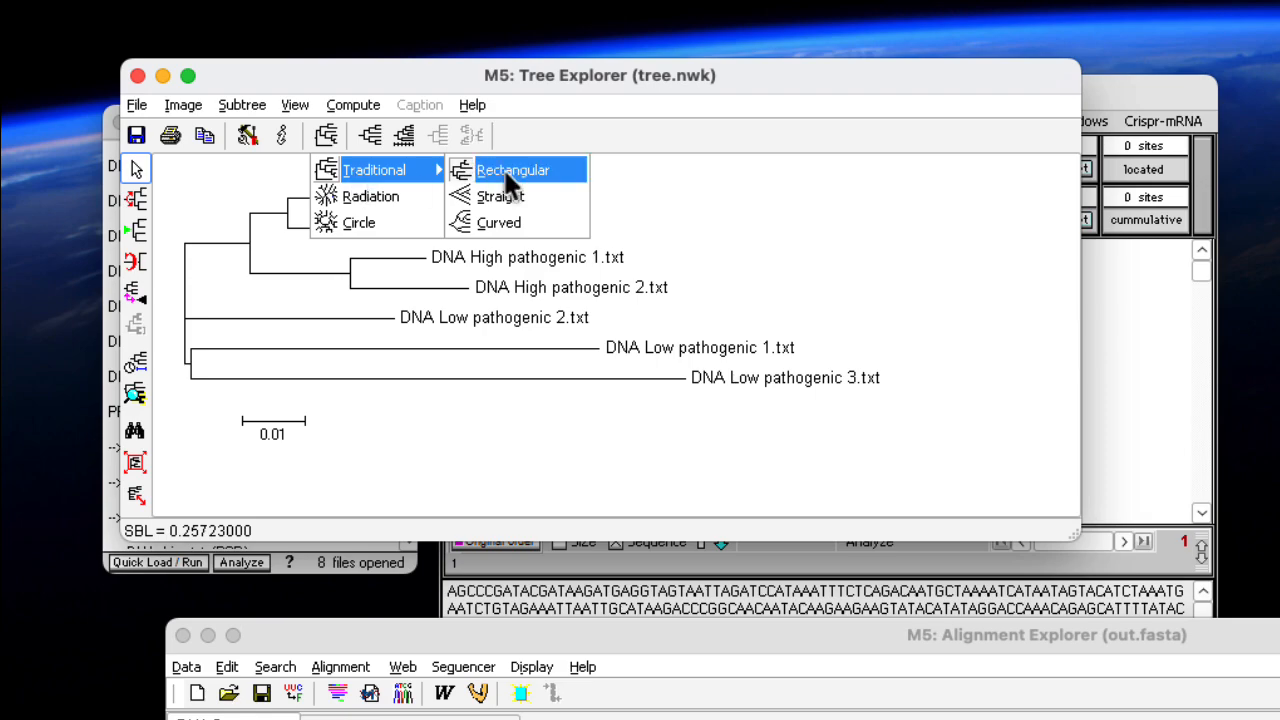
{"action": "left_click", "coordinate": [700, 245]}
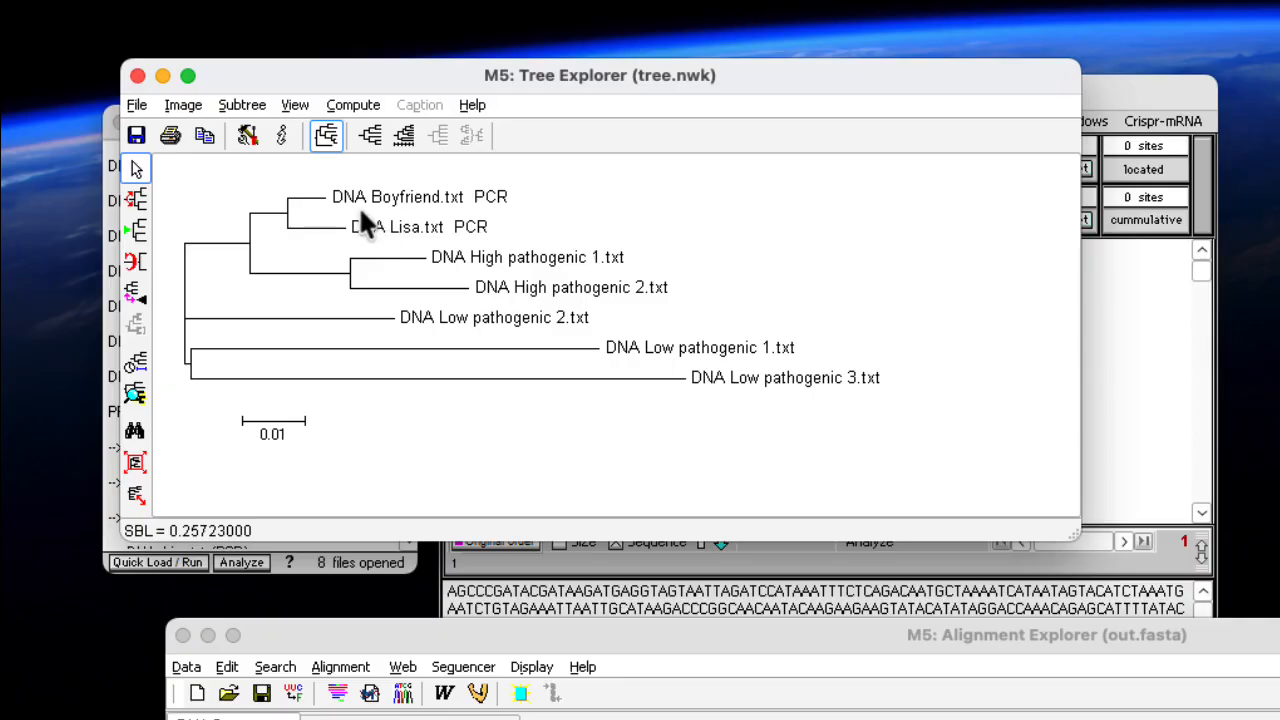
Display the tree in the Radiation style and enlarge the Tree Explorer window to examine all its branches
{"action": "left_click", "coordinate": [326, 136]}
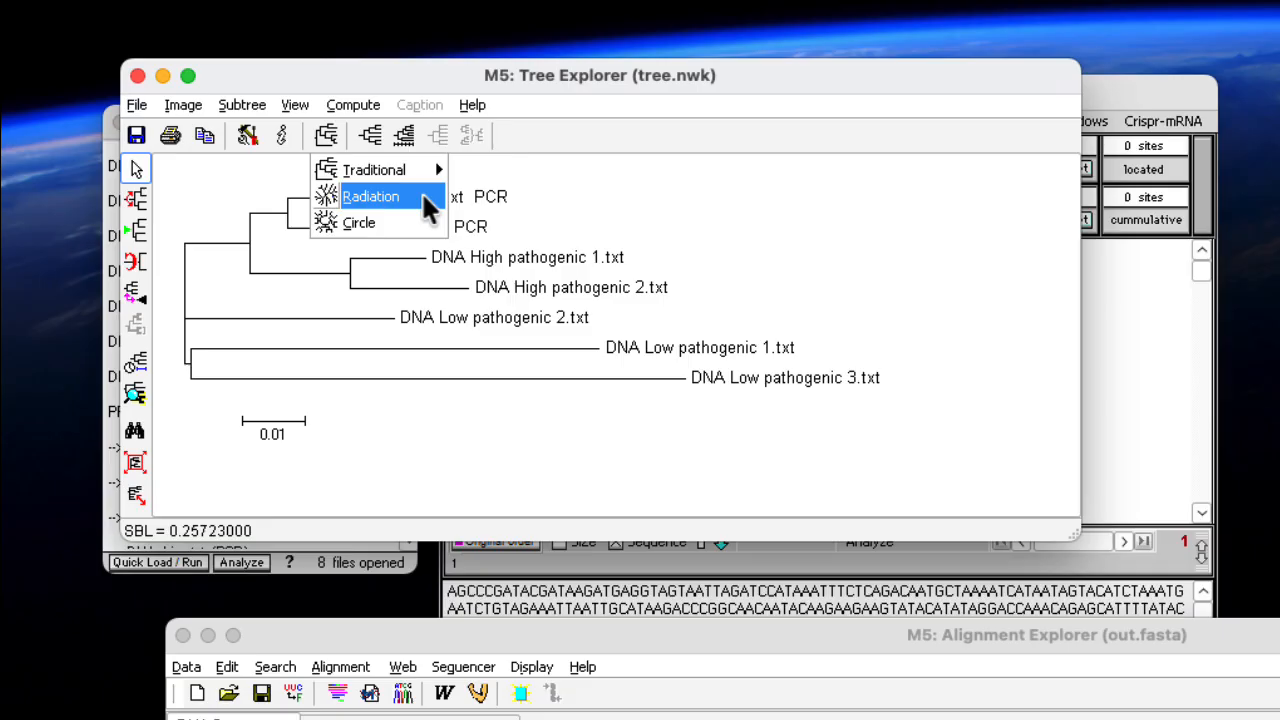
{"action": "left_click", "coordinate": [424, 197]}
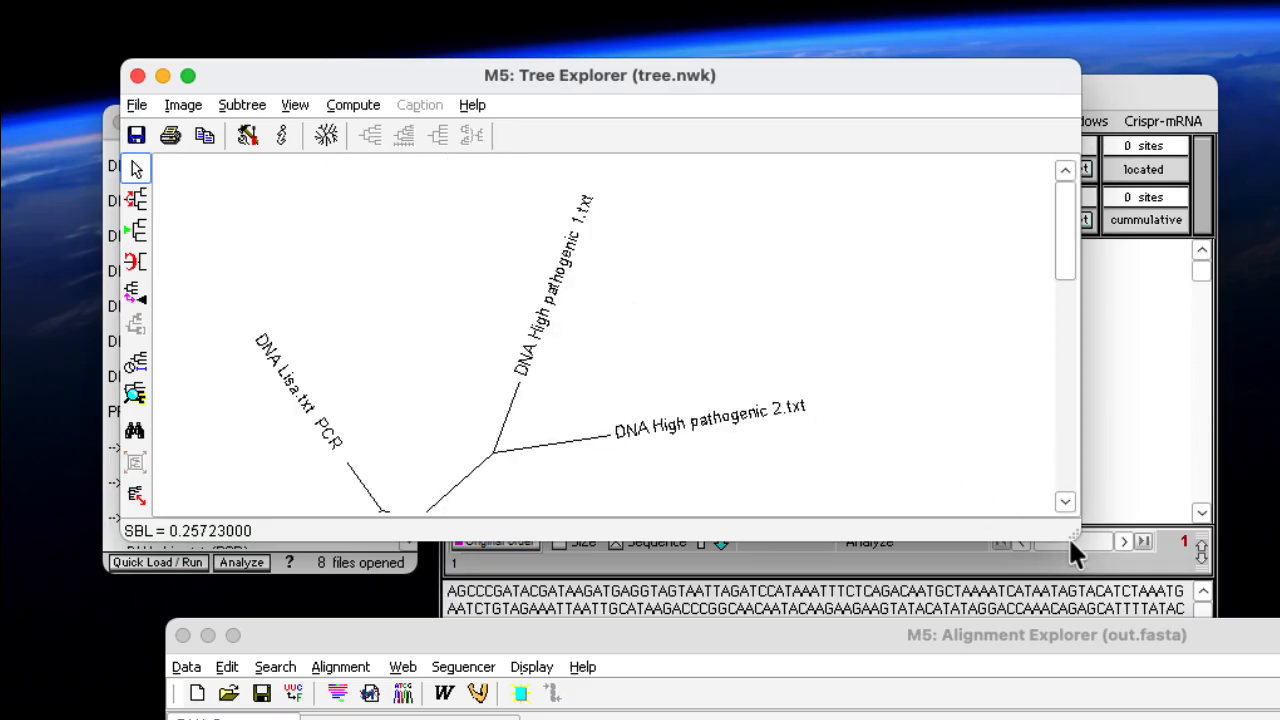
{"action": "left_click_drag", "start_coordinate": [1068, 536], "coordinate": [1279, 719]}
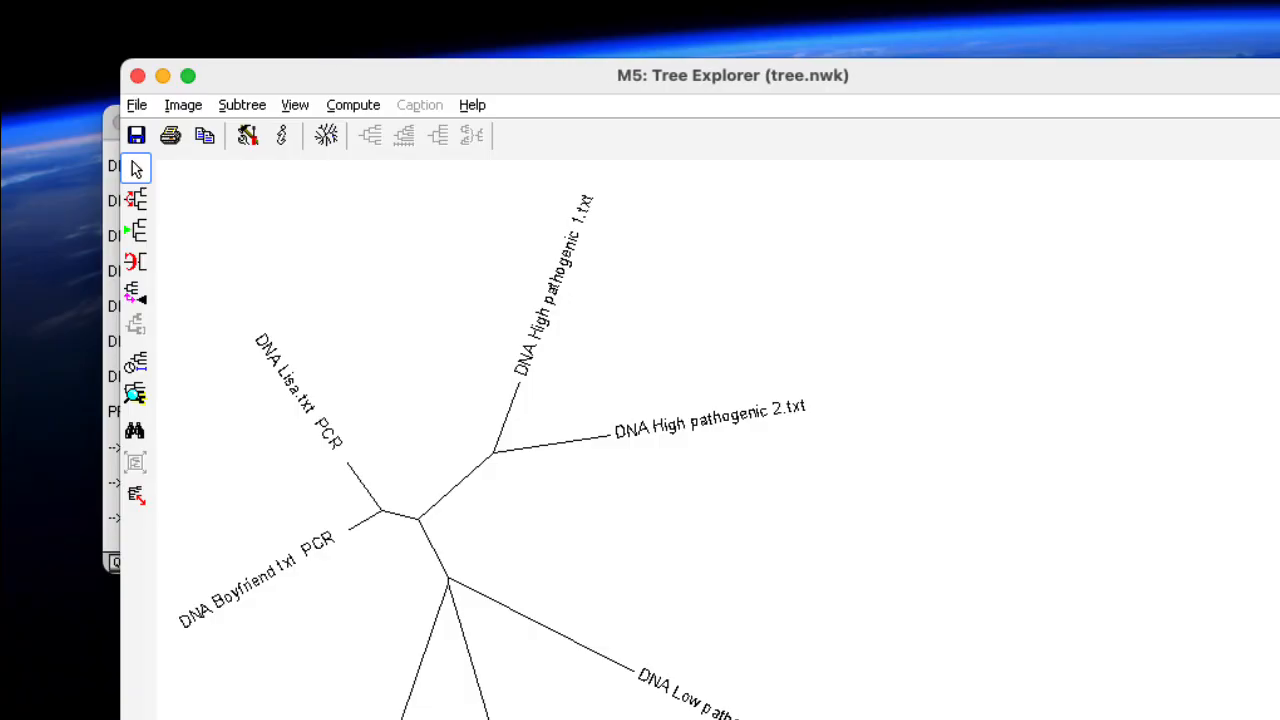
{"action": "left_click_drag", "start_coordinate": [980, 68], "coordinate": [995, 25]}
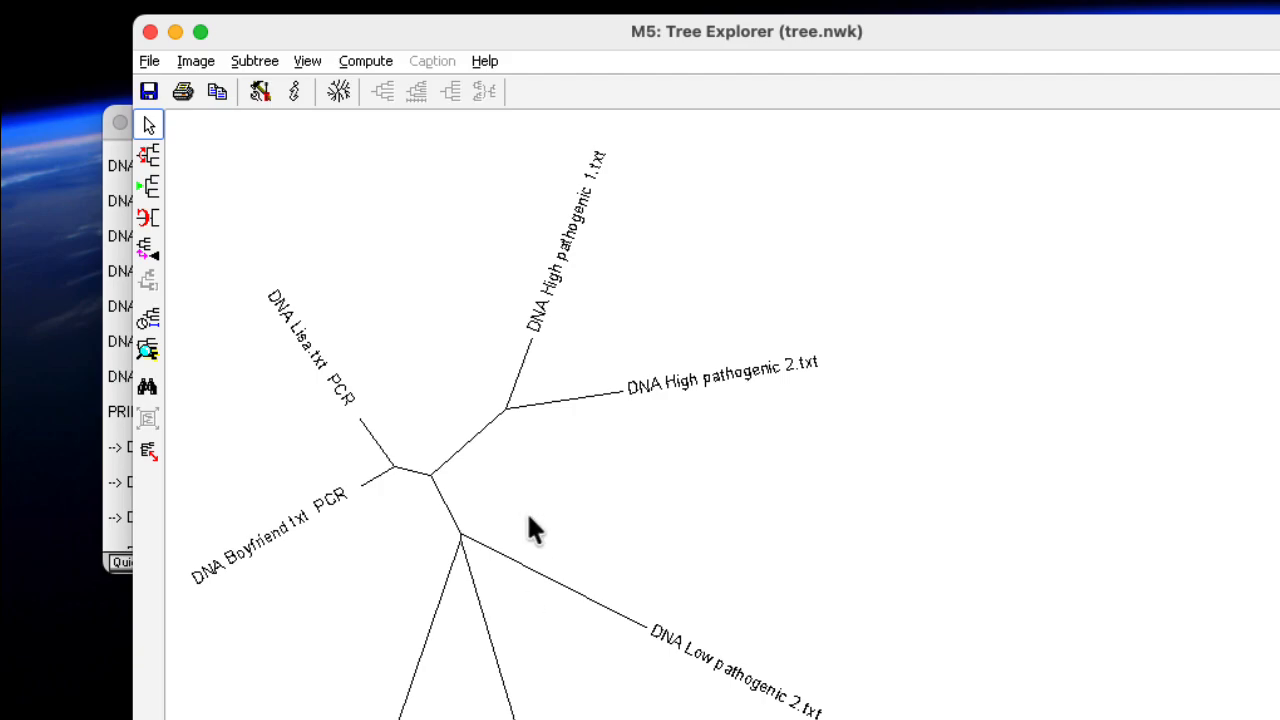
{"action": "left_click_drag", "start_coordinate": [1105, 33], "coordinate": [1057, 3]}
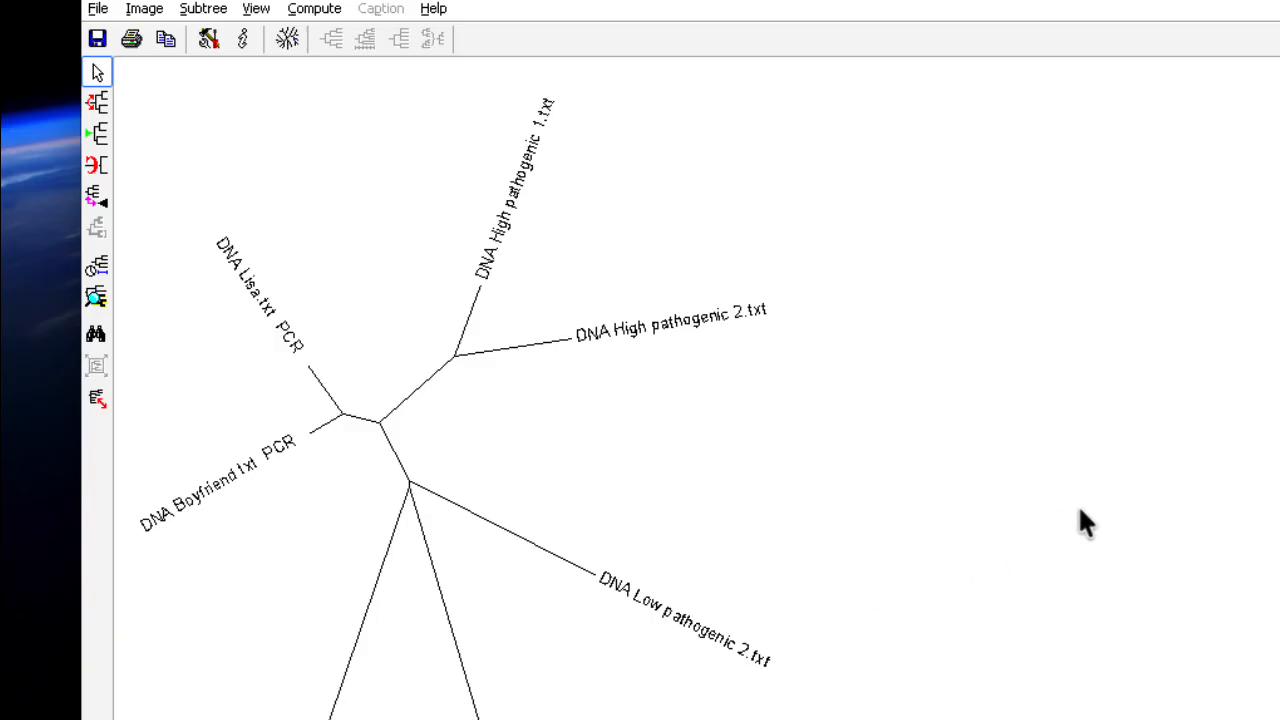
{"action": "scroll", "coordinate": [1277, 645], "scroll_direction": "down", "scroll_amount": 5}
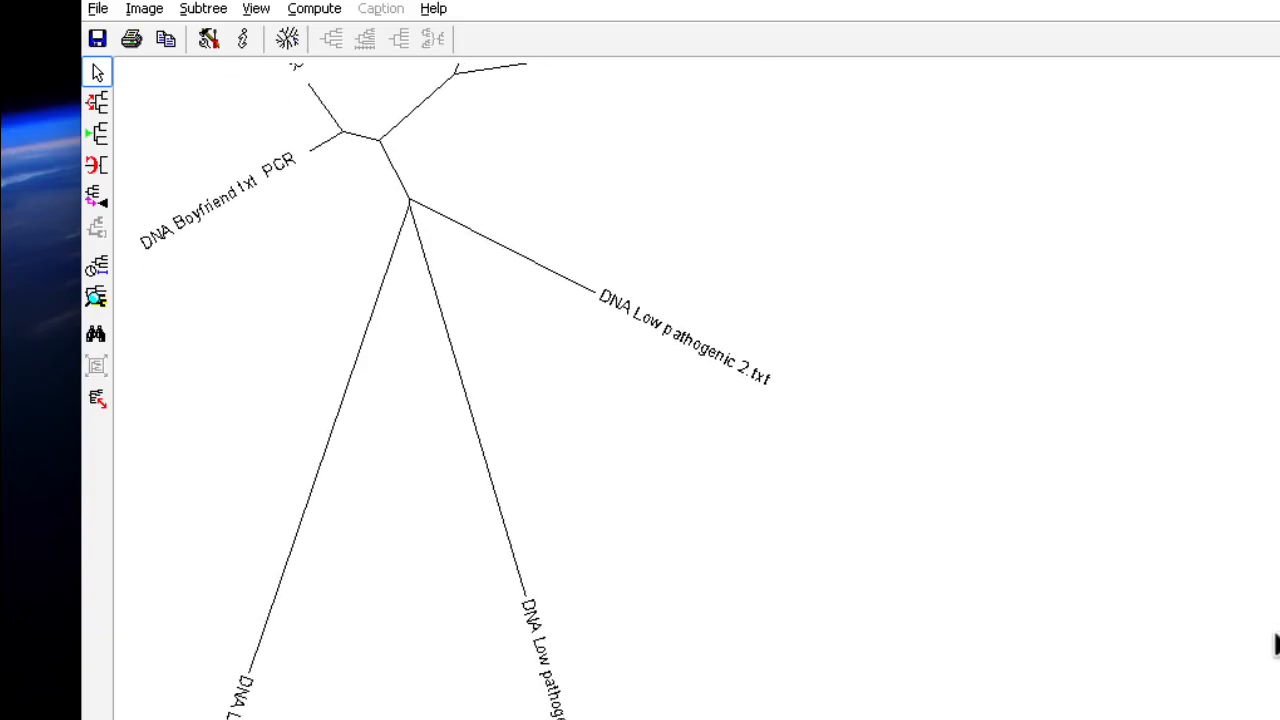
{"action": "left_click_drag", "start_coordinate": [1275, 634], "coordinate": [1271, 421]}
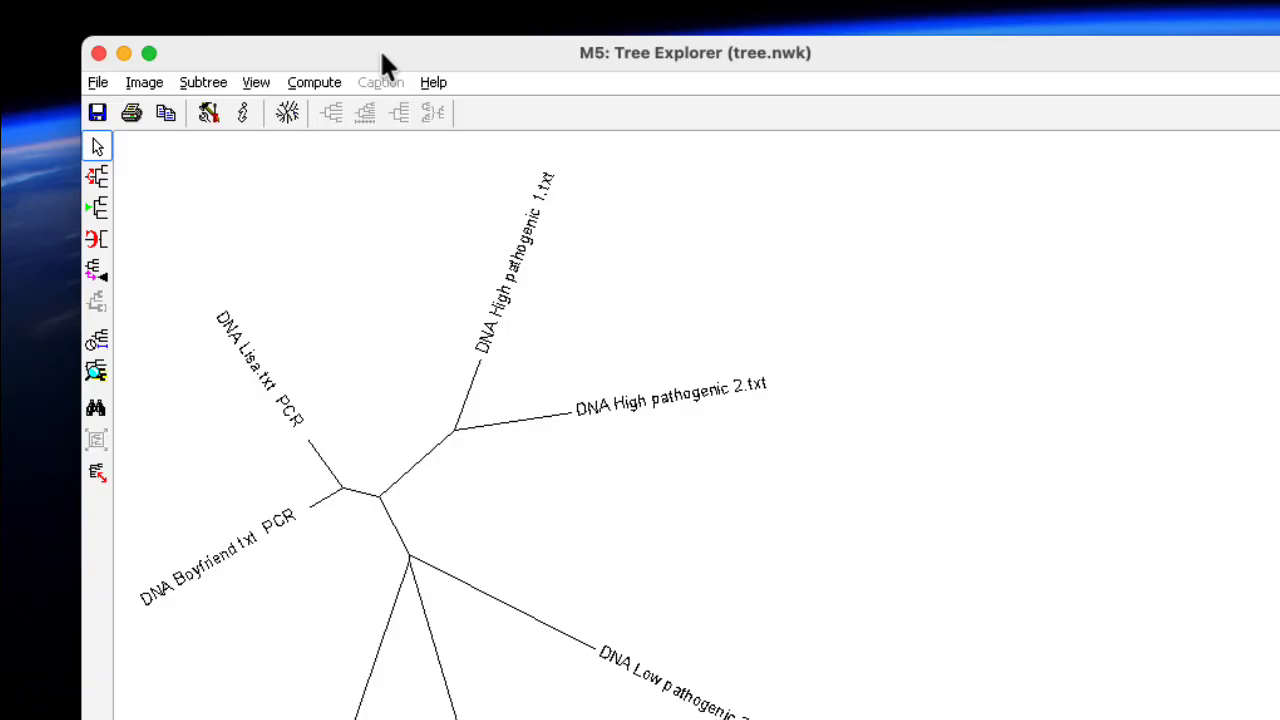
Return the tree to the Traditional Rectangular style and shrink the Tree Explorer window to fit it
{"action": "left_click", "coordinate": [288, 113]}
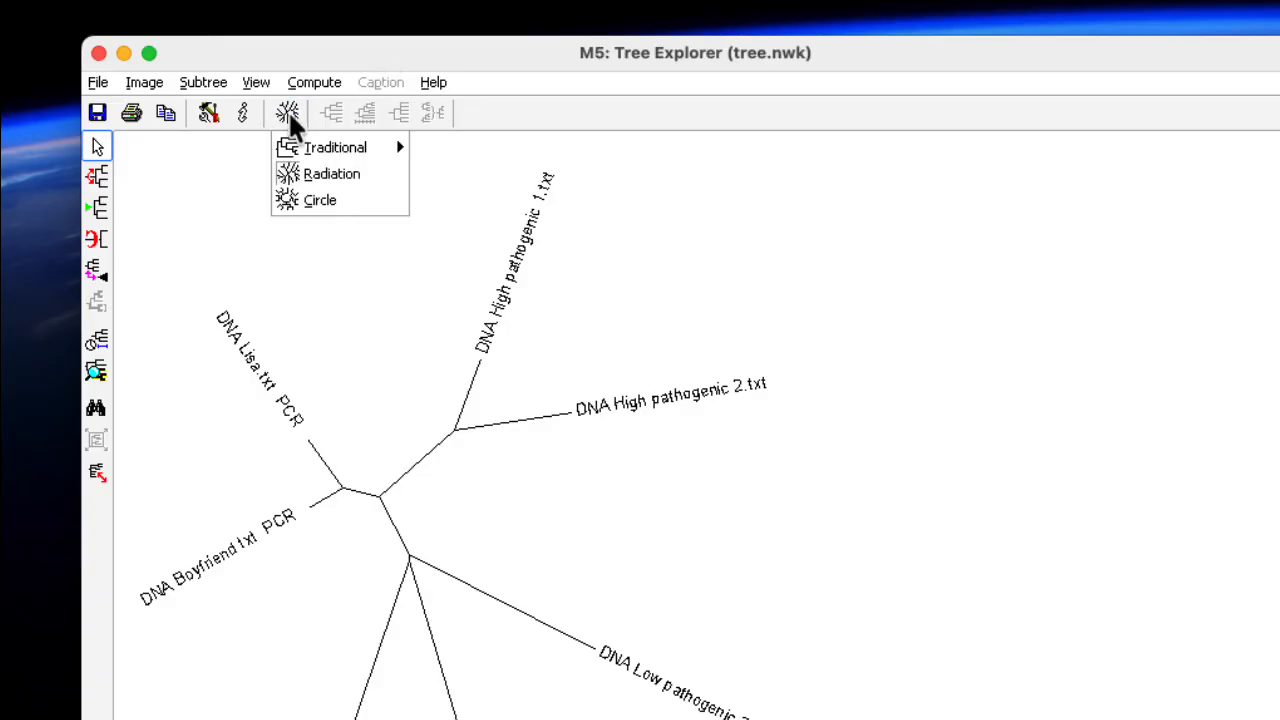
{"action": "mouse_move", "coordinate": [360, 150]}
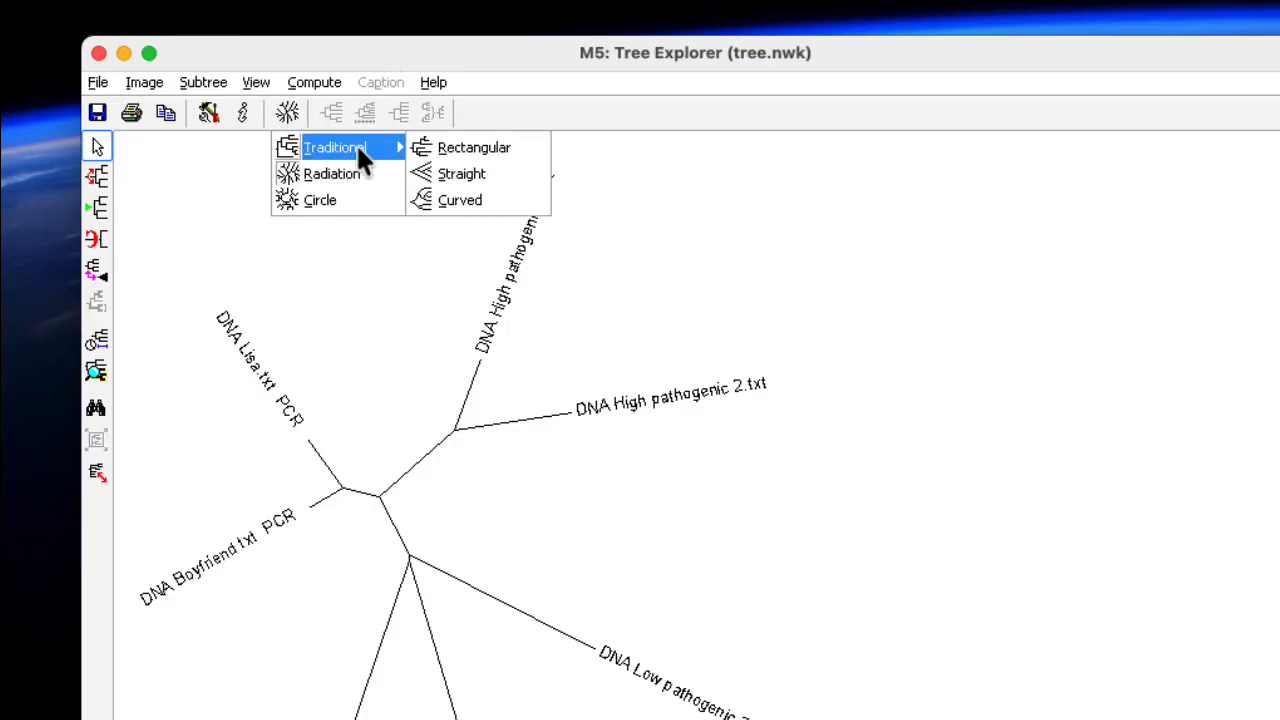
{"action": "left_click", "coordinate": [445, 147]}
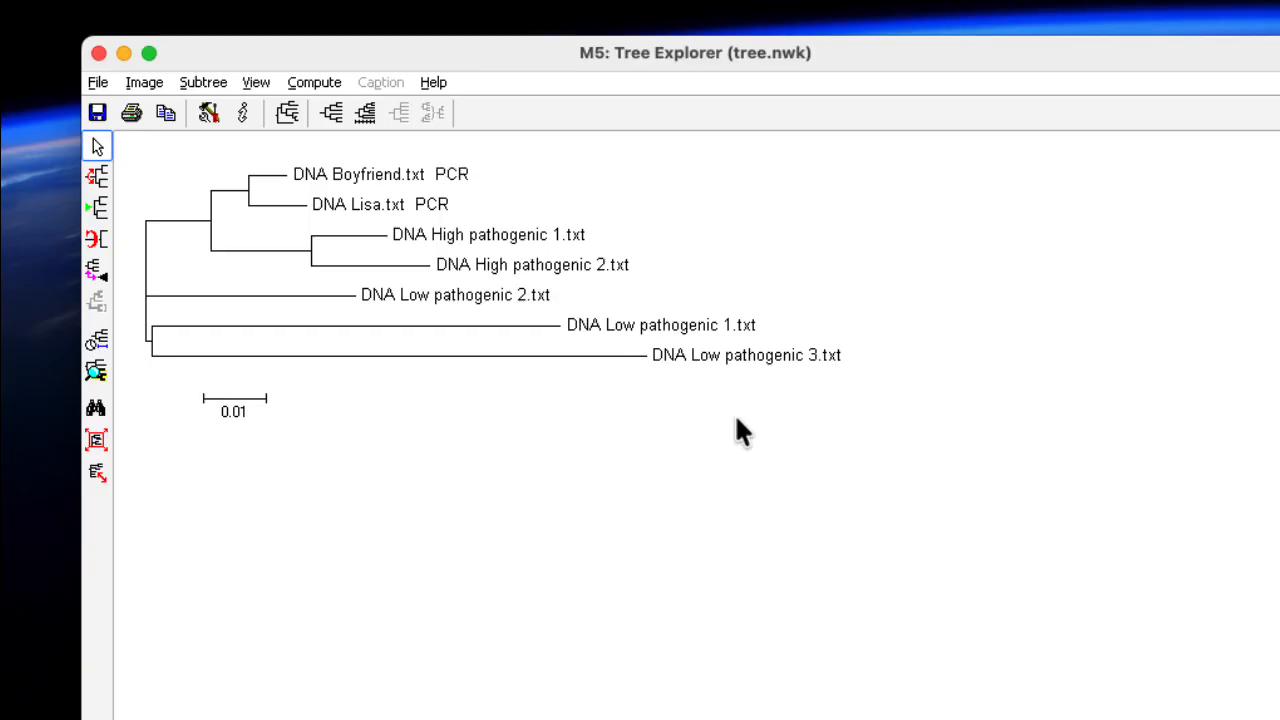
{"action": "left_click_drag", "start_coordinate": [1270, 712], "coordinate": [1177, 618]}
{"action": "left_click_drag", "start_coordinate": [827, 53], "coordinate": [897, 100]}
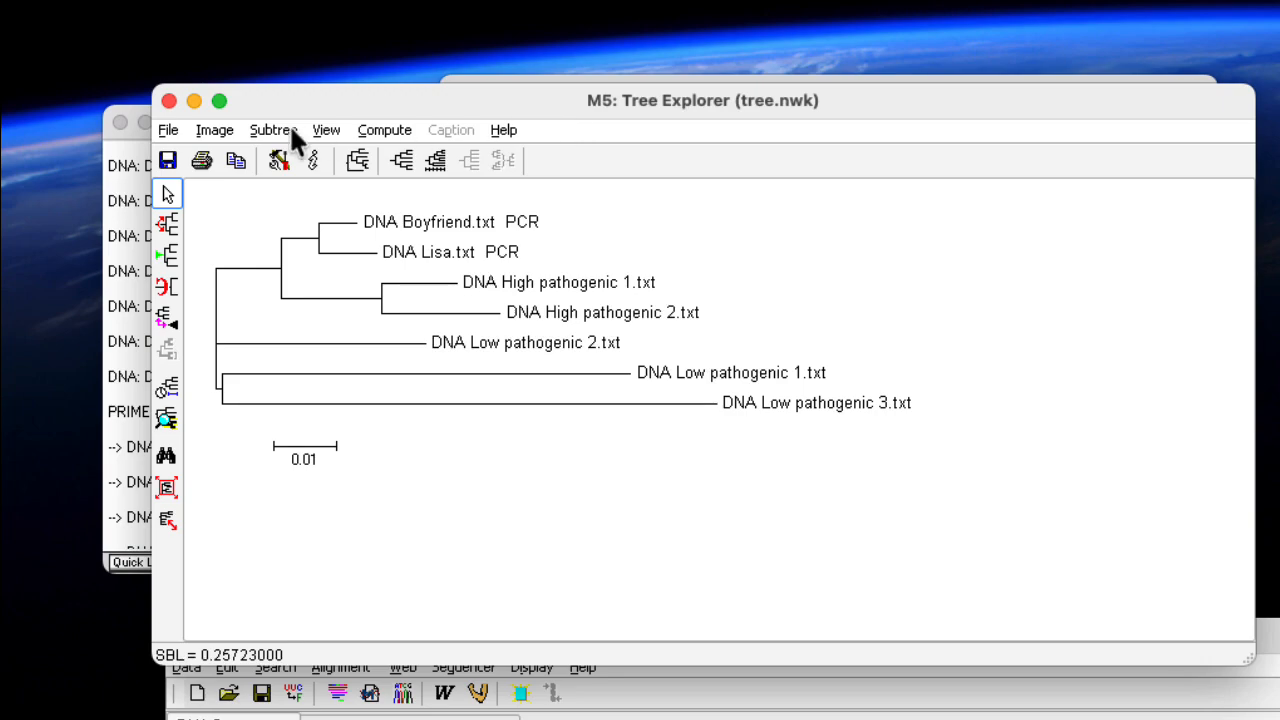
Look at the available options for copying or saving the tree image
{"action": "left_click", "coordinate": [212, 129]}
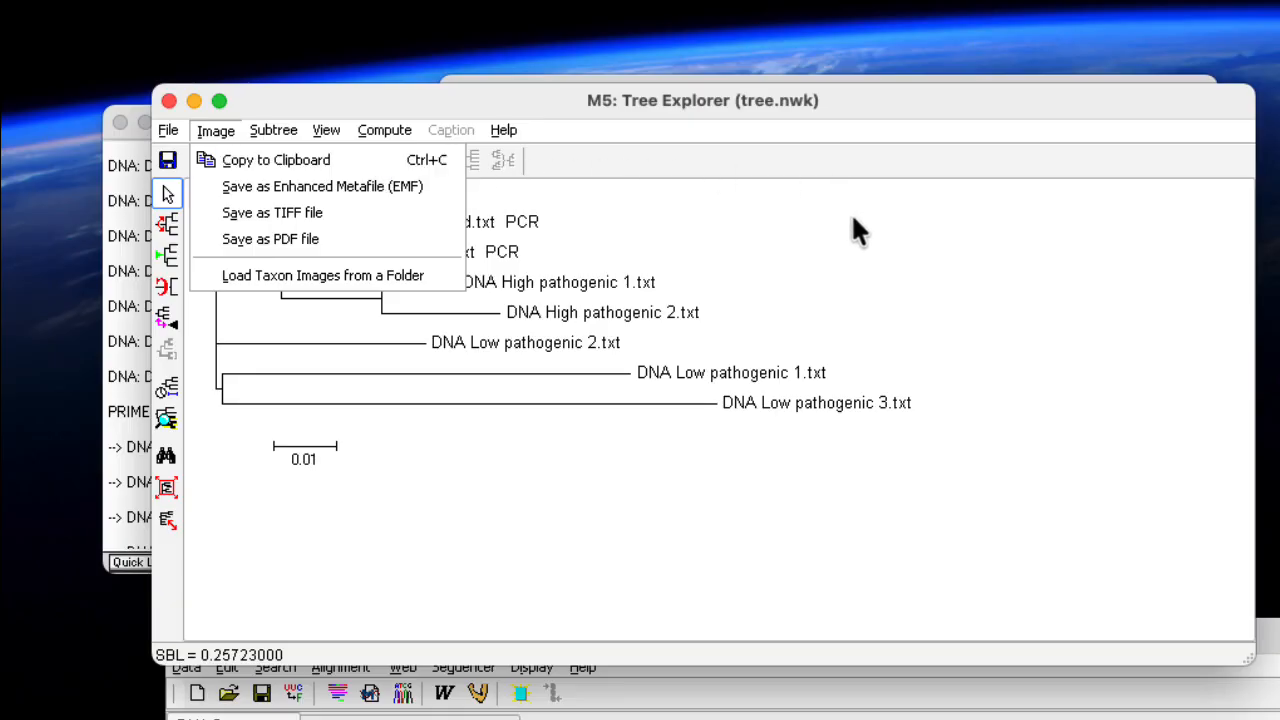
{"action": "left_click", "coordinate": [879, 292]}
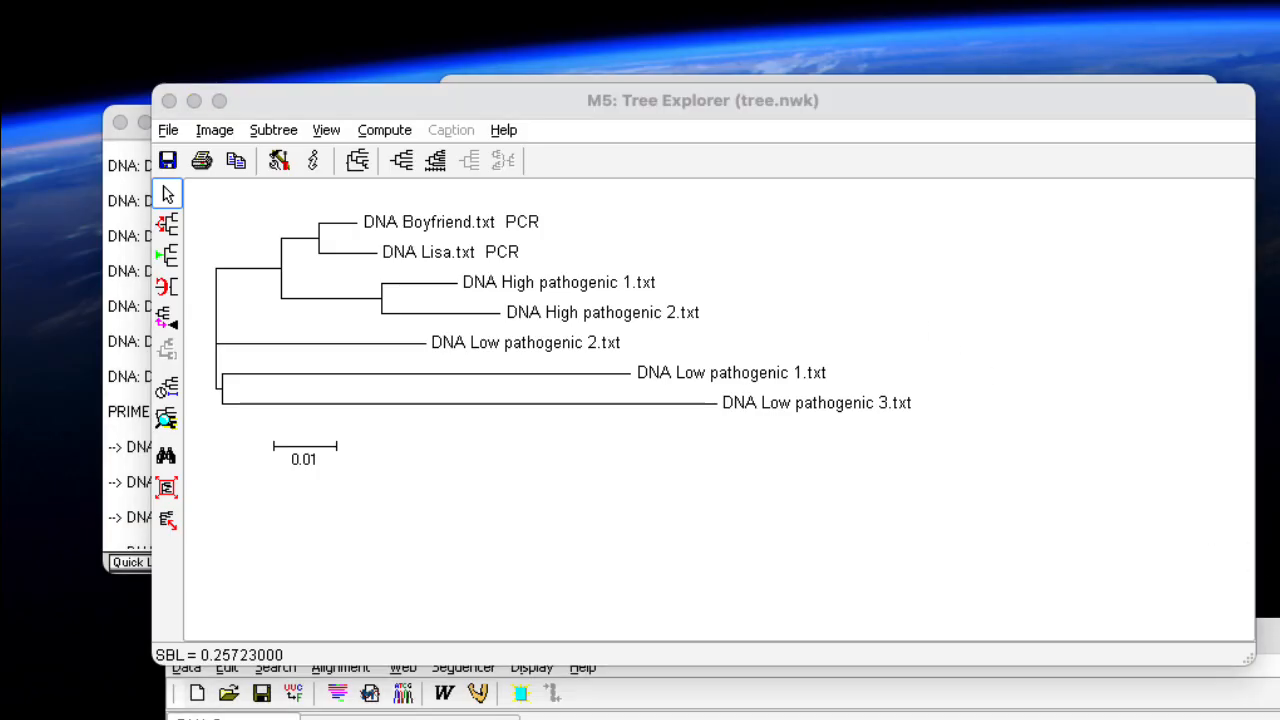
Close the MEGA 5.05 main window together with its tree and alignment windows, and dismiss the MEGA waiting message
{"action": "left_click_drag", "start_coordinate": [1279, 719], "coordinate": [1272, 476]}
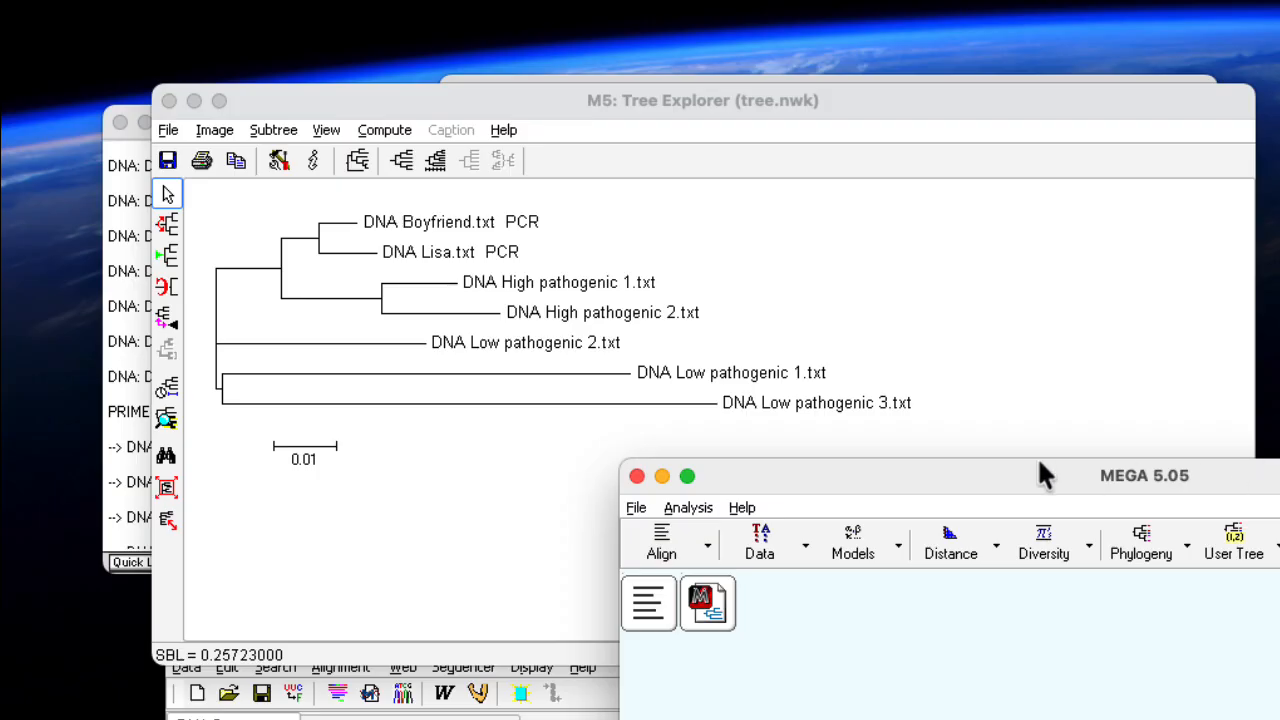
{"action": "left_click", "coordinate": [636, 475]}
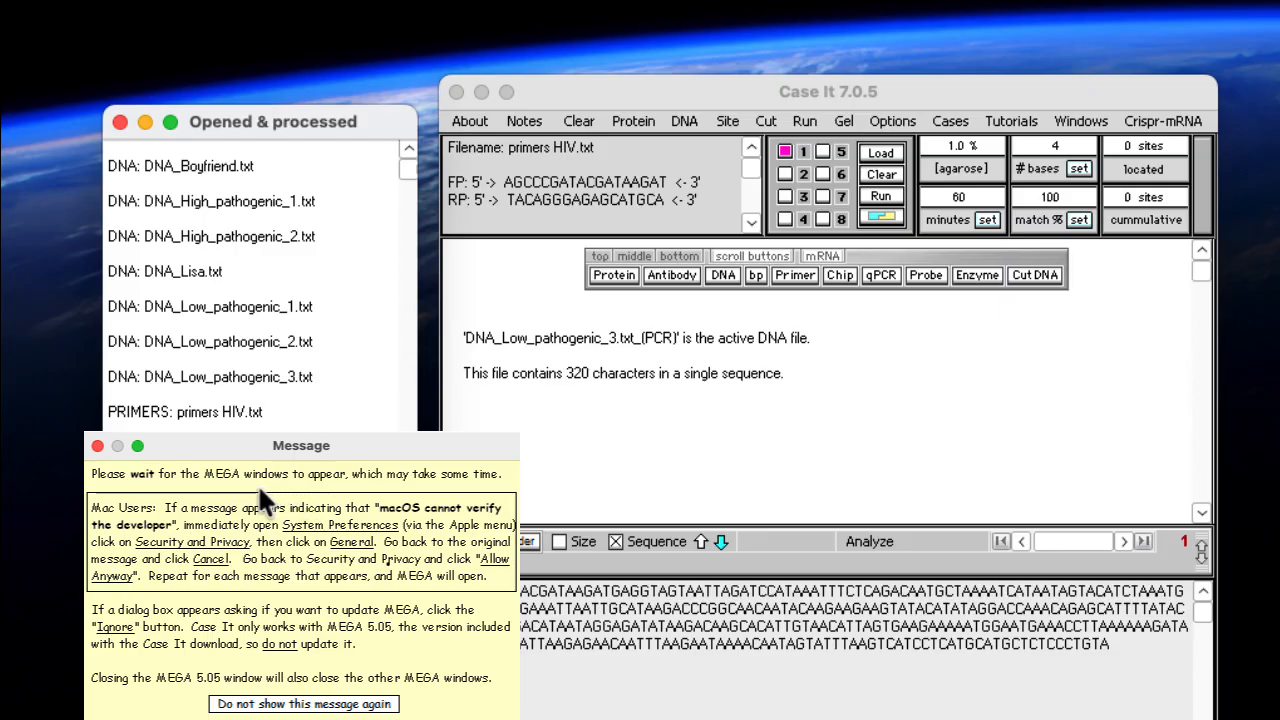
{"action": "left_click", "coordinate": [97, 446]}
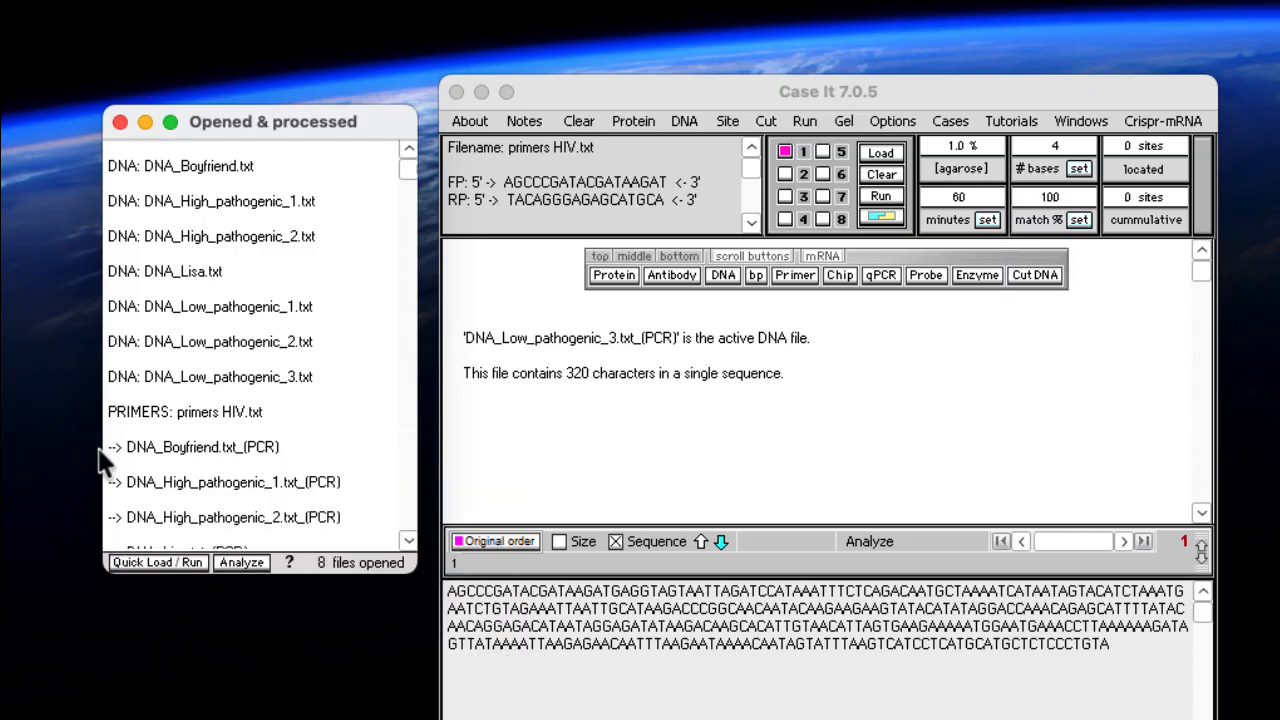